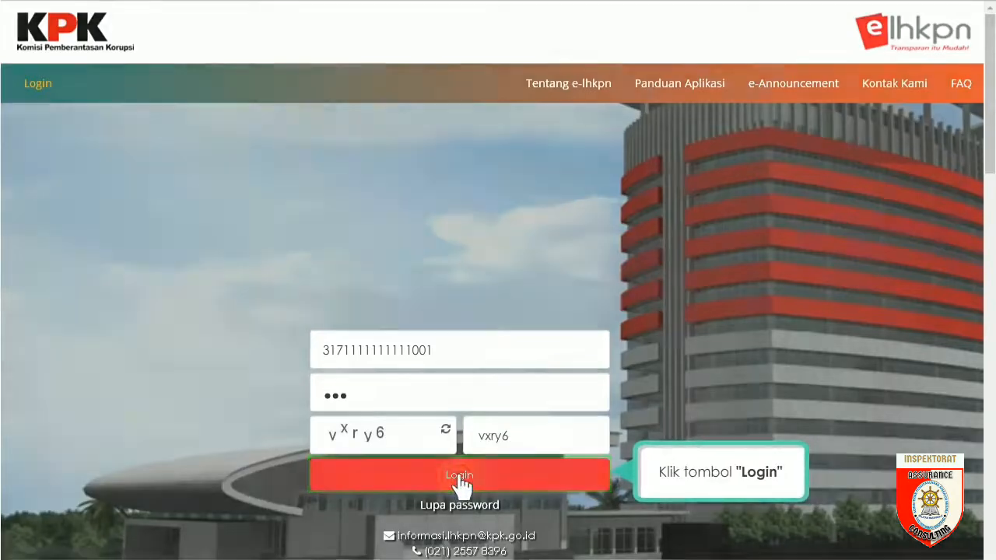
Log in with the credentials and captcha already filled in and open E-Filing
{"action": "left_click", "coordinate": [460, 477]}
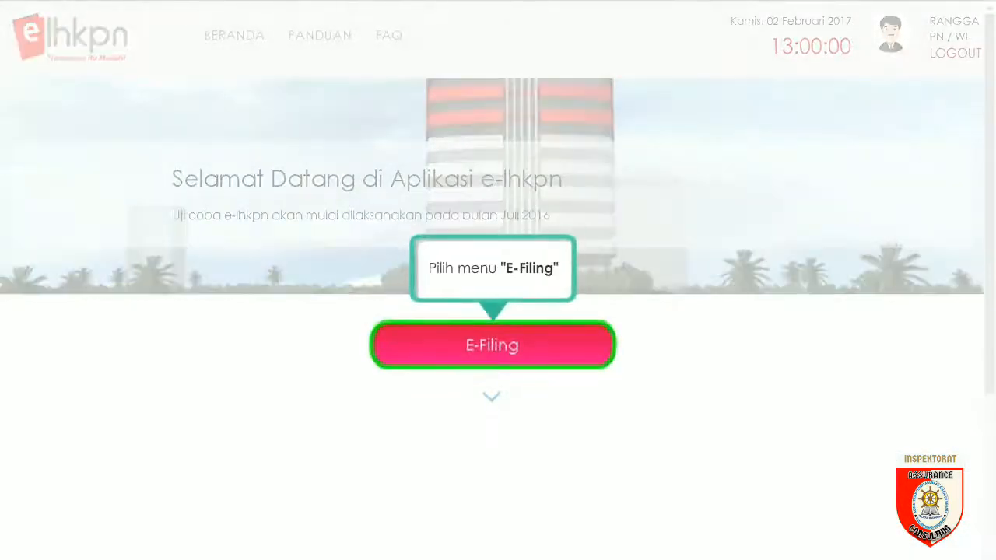
{"action": "left_click", "coordinate": [492, 358]}
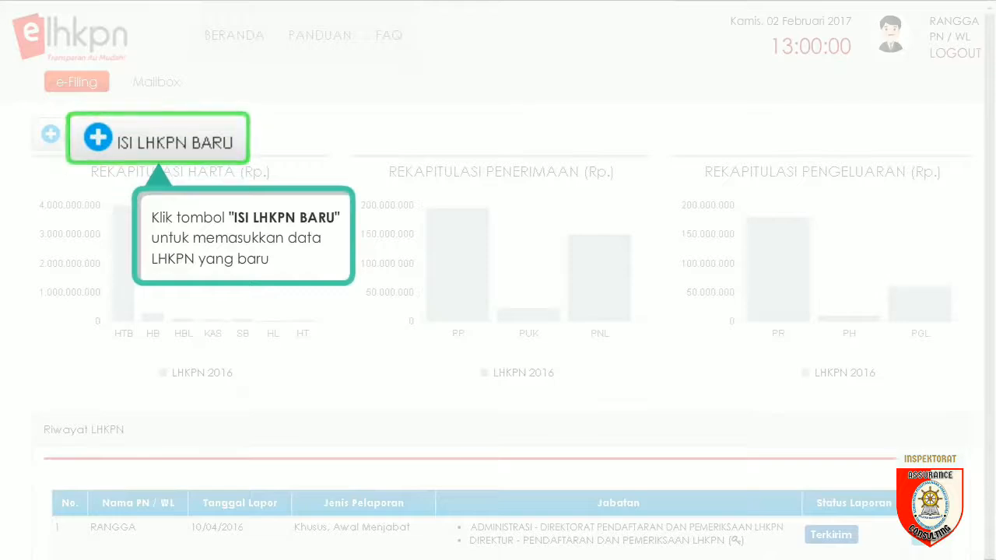
Create a new LHKPN with report type Periodik and reporting year 2017, and continue to its form
{"action": "left_click", "coordinate": [100, 141]}
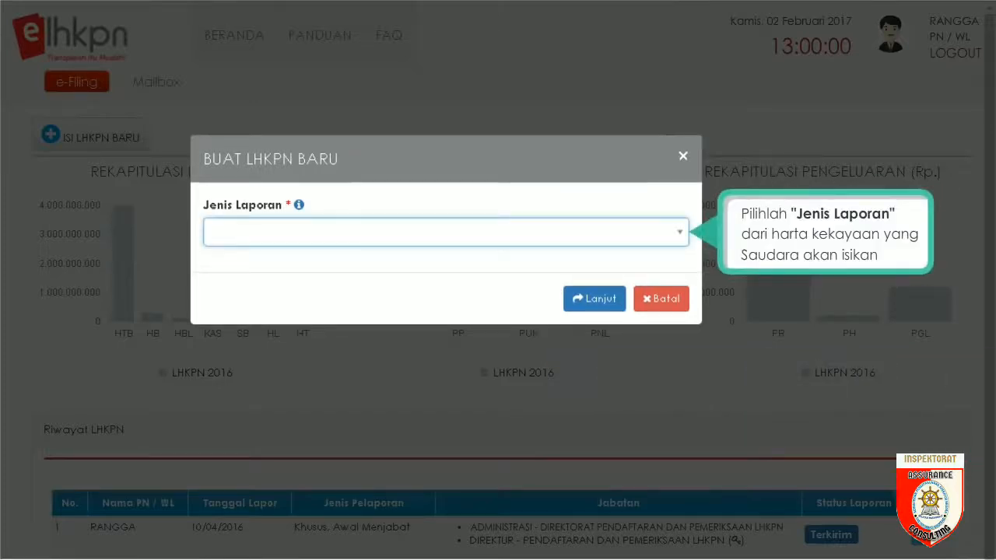
{"action": "left_click", "coordinate": [679, 235]}
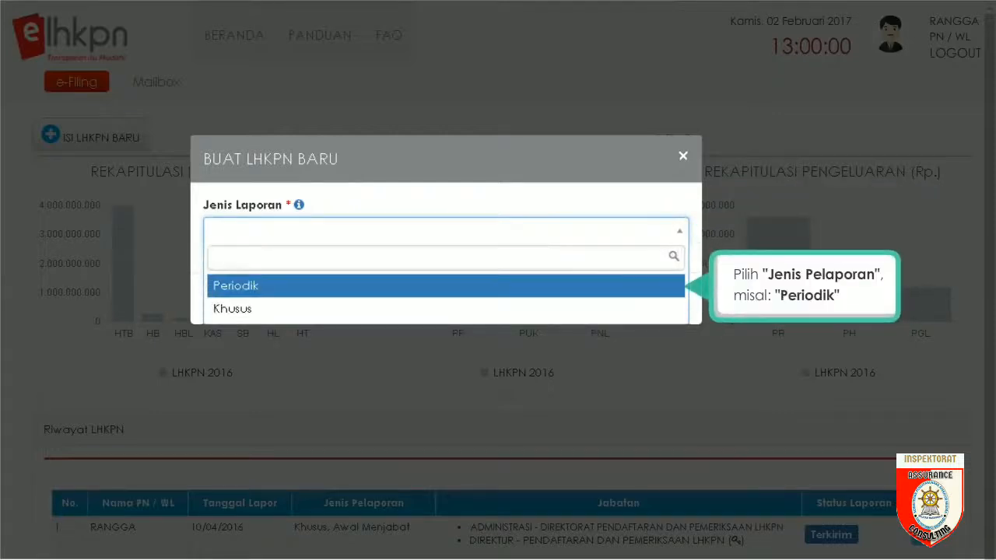
{"action": "left_click", "coordinate": [330, 288]}
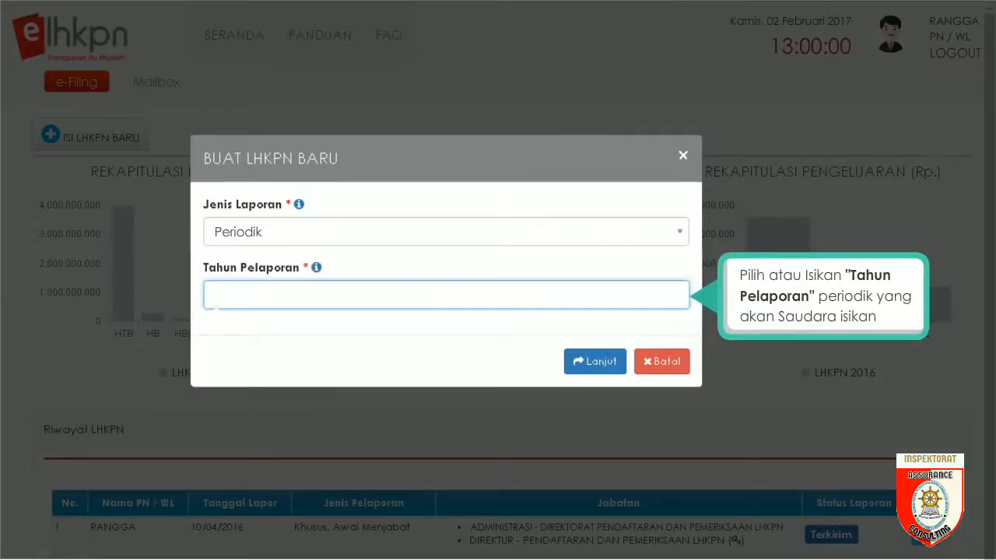
{"action": "left_click", "coordinate": [233, 304]}
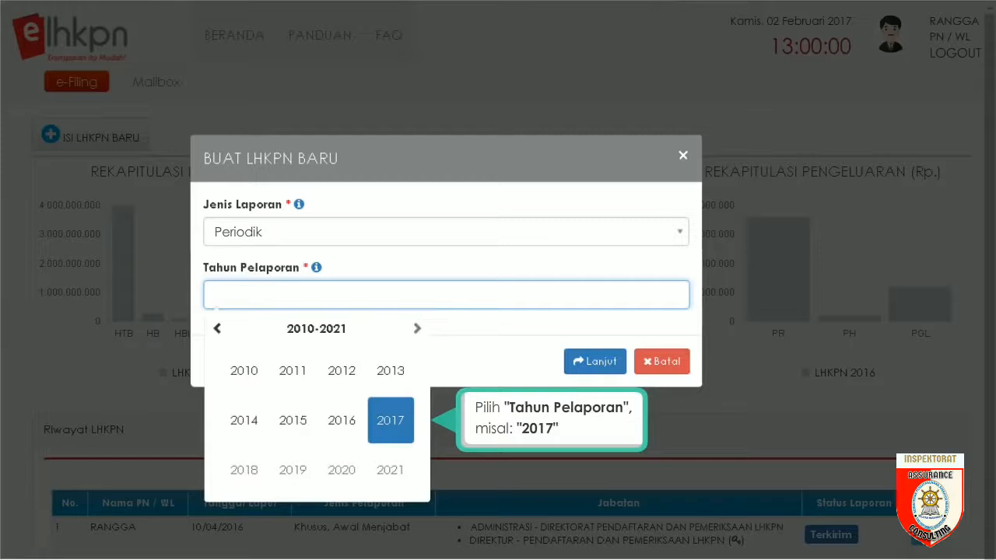
{"action": "left_click", "coordinate": [392, 426]}
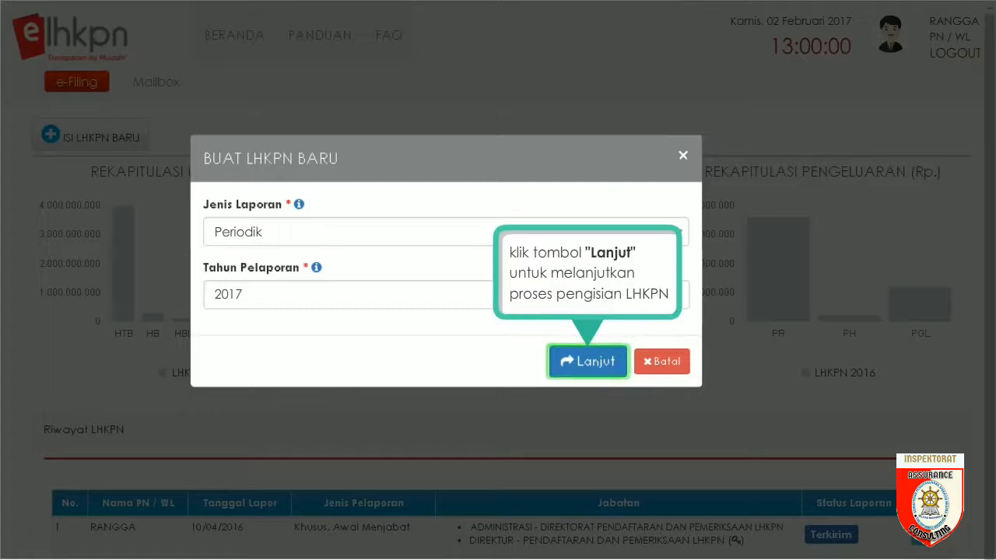
{"action": "left_click", "coordinate": [588, 363]}
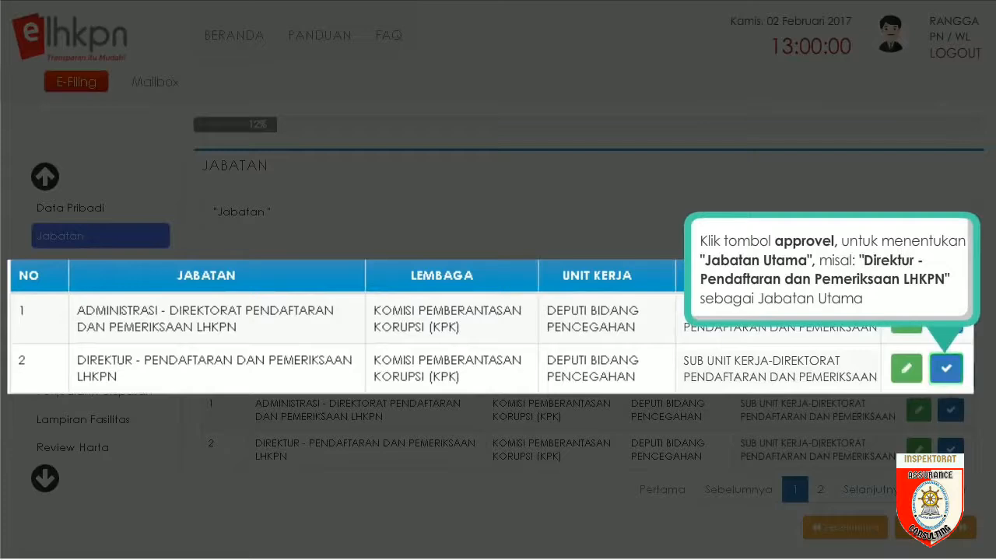
Set "Direktur - Pendaftaran dan Pemeriksaan LHKPN" as the main position and save it
{"action": "left_click", "coordinate": [947, 371]}
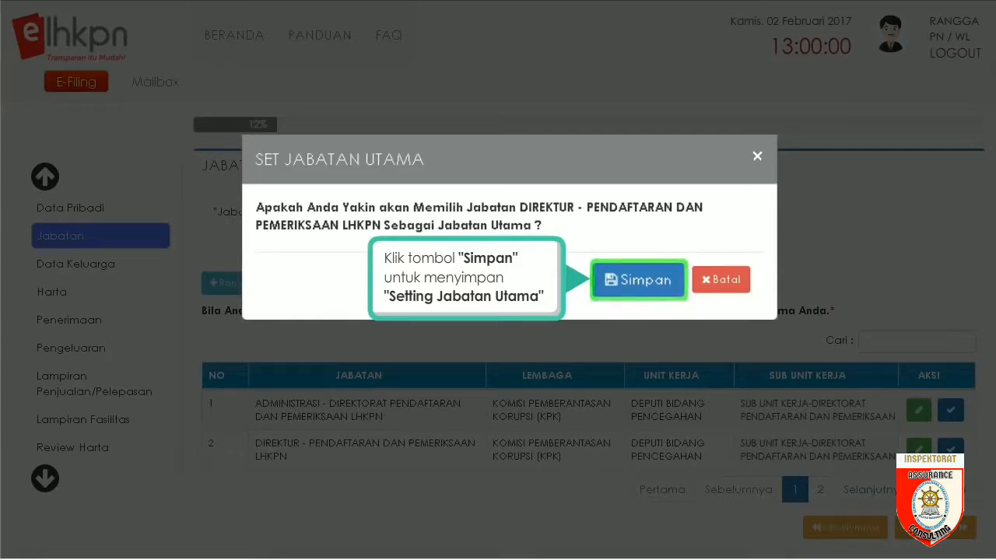
{"action": "left_click", "coordinate": [640, 288]}
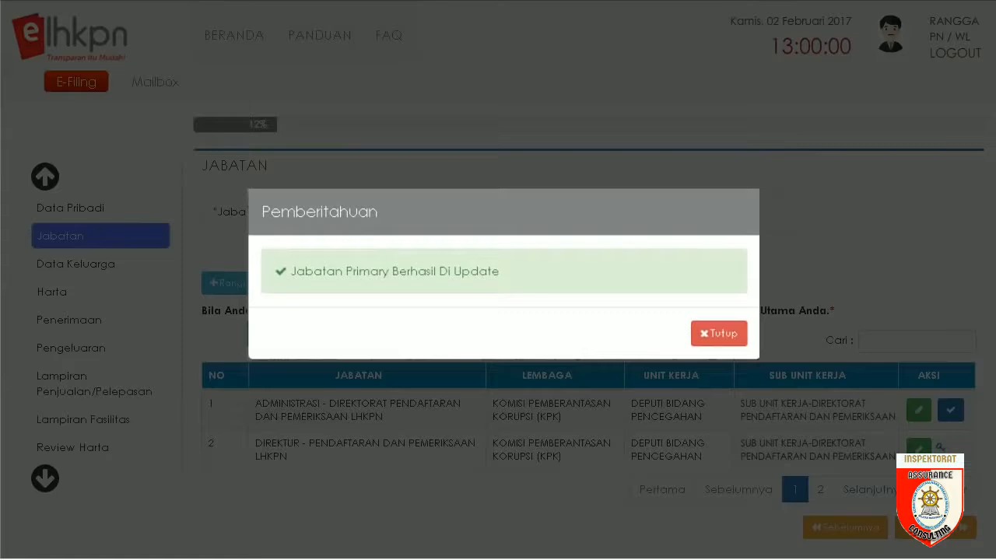
{"action": "left_click", "coordinate": [716, 334]}
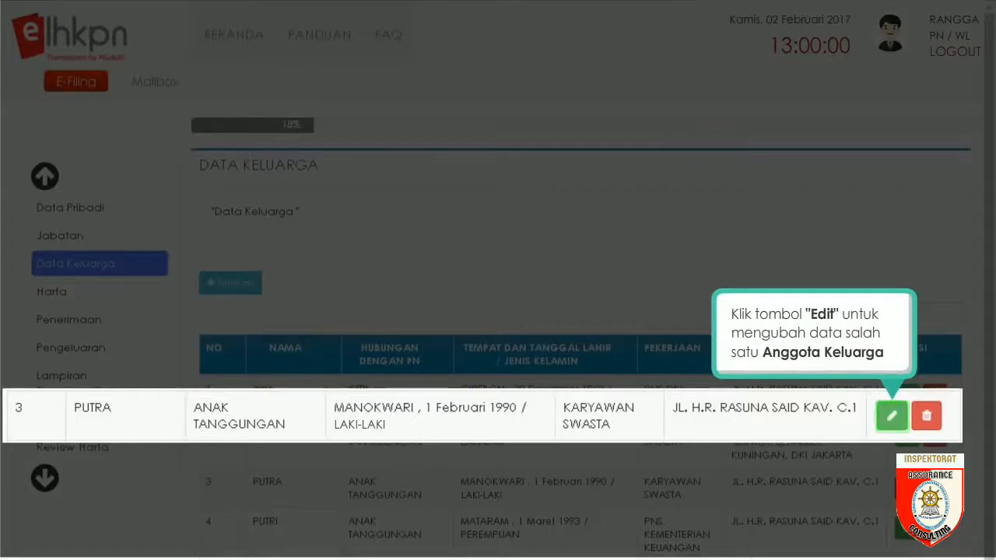
Edit the third family member, setting the relationship to Anak Bukan Tanggungan and entering the new home address, and save the record
{"action": "left_click", "coordinate": [891, 416]}
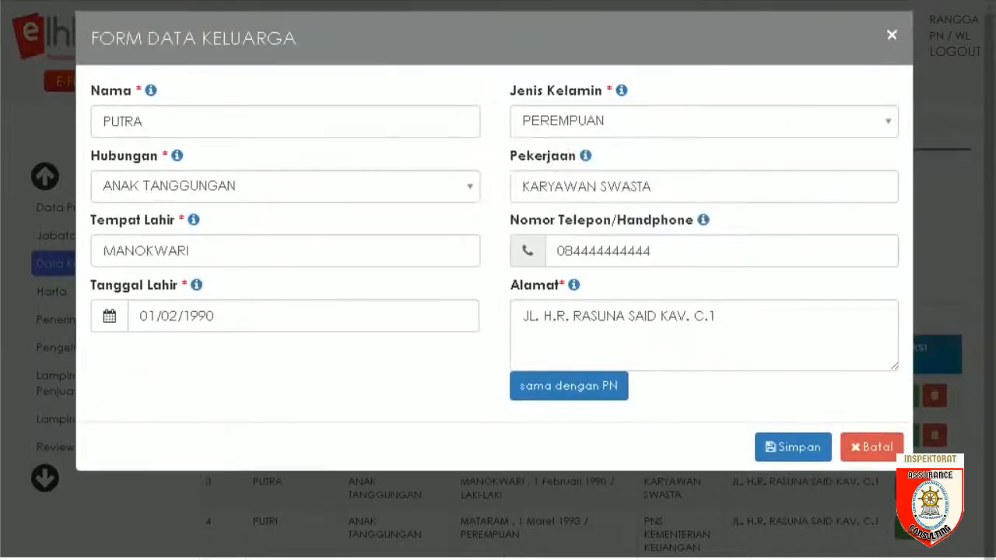
{"action": "left_click", "coordinate": [470, 193]}
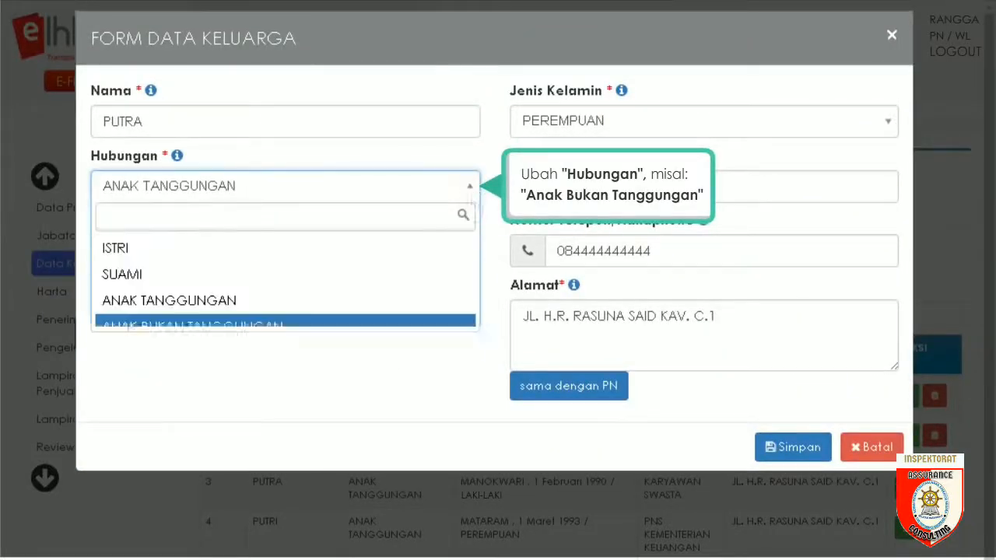
{"action": "left_click", "coordinate": [223, 330]}
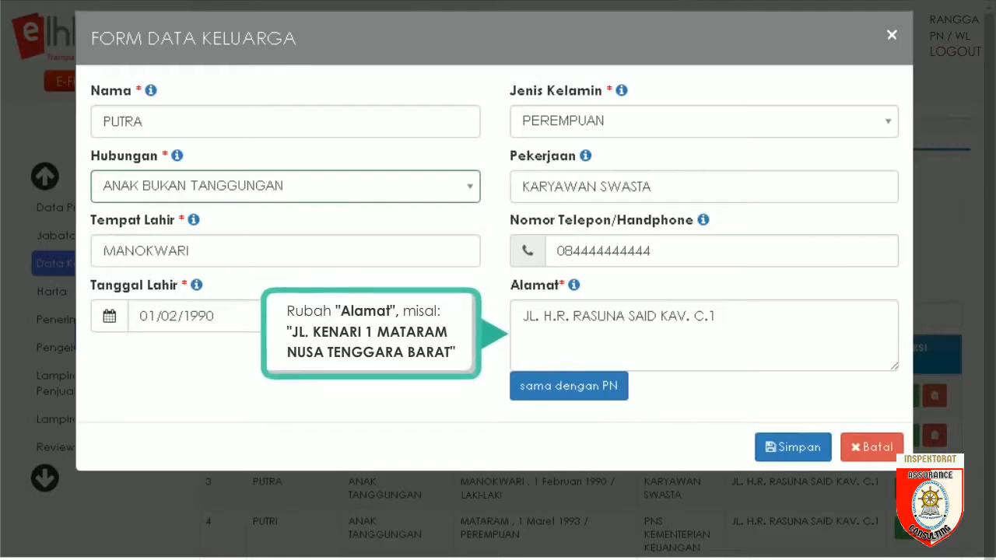
{"action": "left_click", "coordinate": [703, 335]}
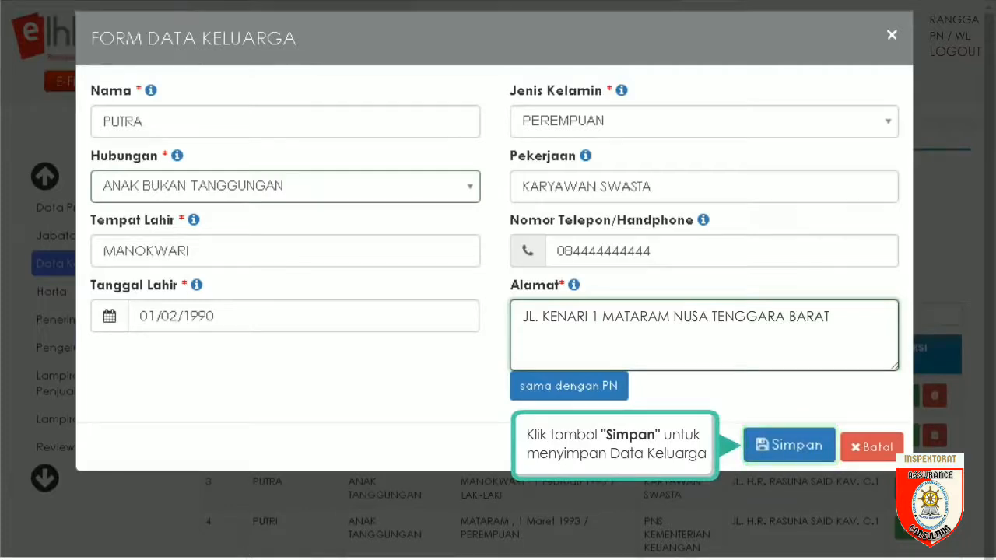
{"action": "left_click", "coordinate": [790, 447]}
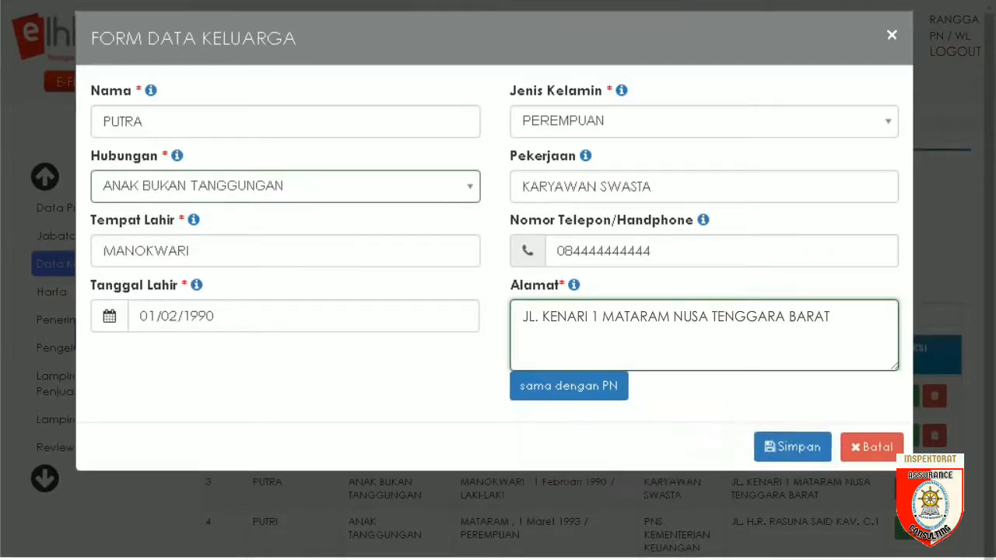
{"action": "left_click", "coordinate": [740, 327]}
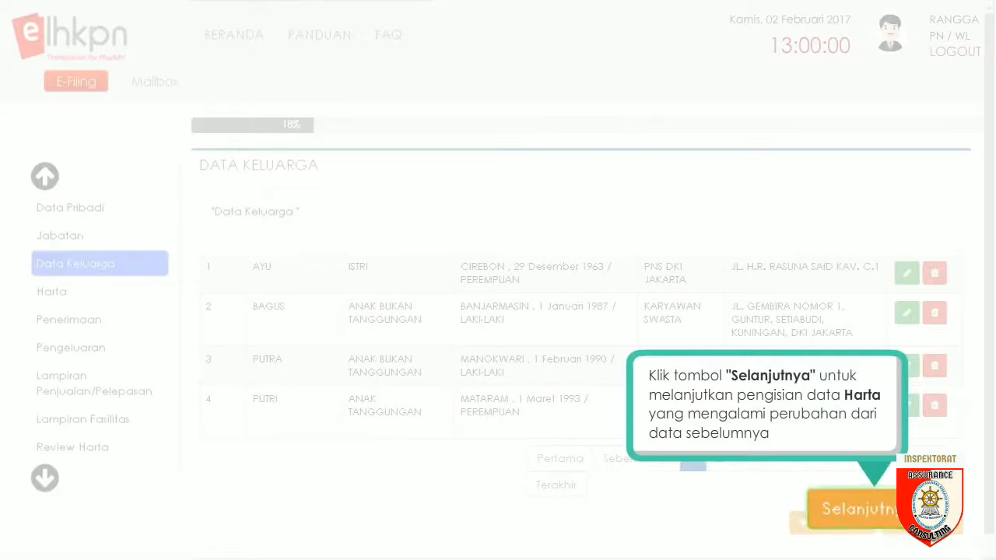
Continue to the Harta section and load the previous report's land and building data
{"action": "left_click", "coordinate": [877, 526]}
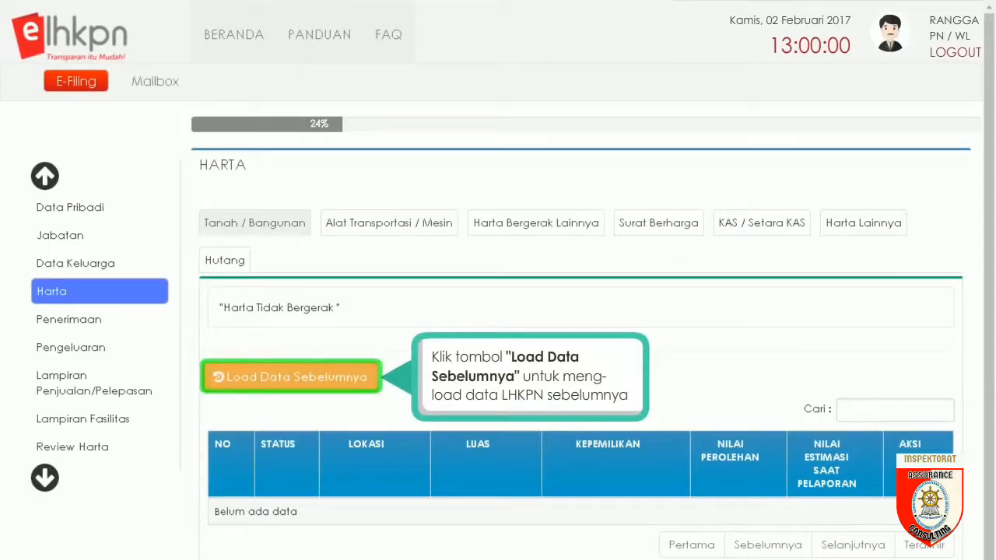
{"action": "left_click", "coordinate": [294, 381]}
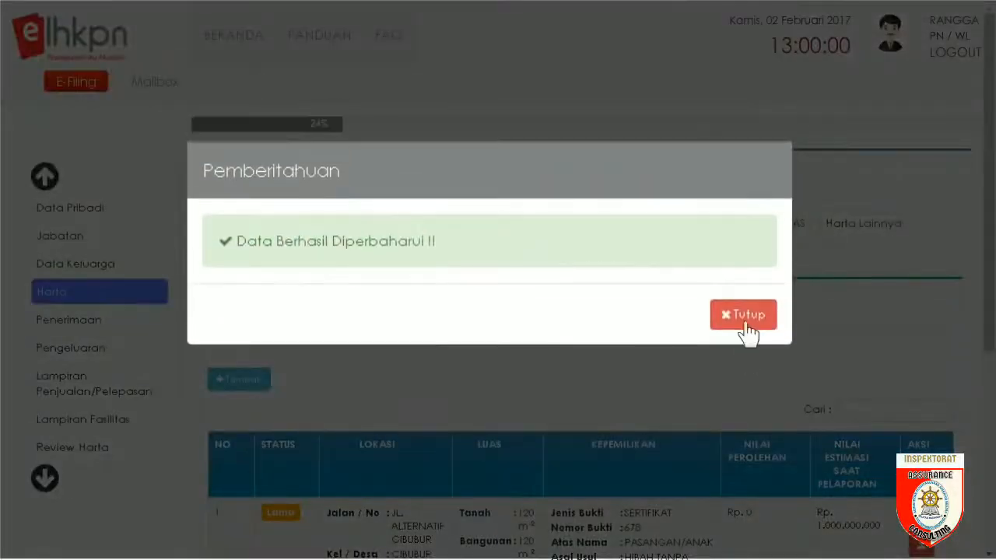
{"action": "left_click", "coordinate": [744, 316]}
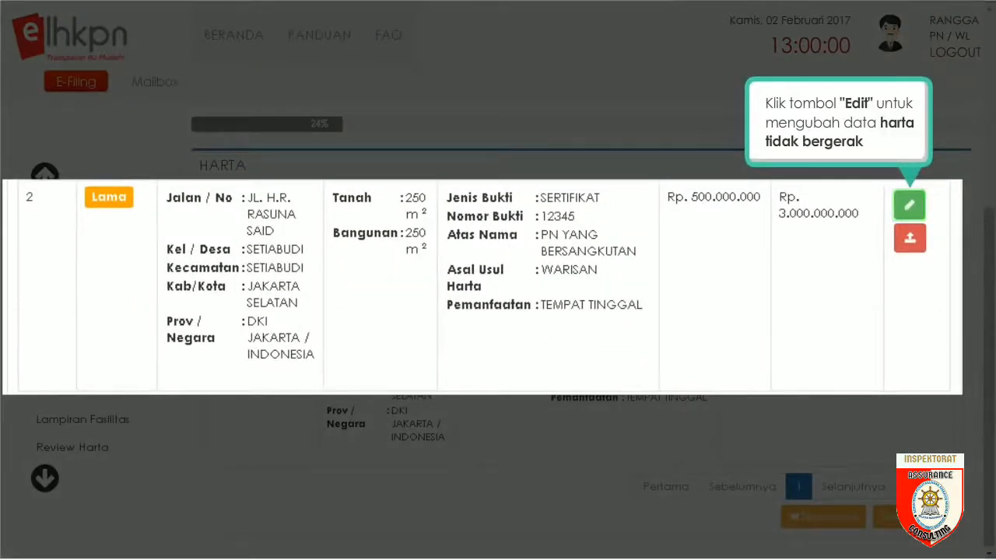
Set the estimated value at reporting of the second land and building asset to 3.200.000.000 and save it
{"action": "left_click", "coordinate": [910, 206]}
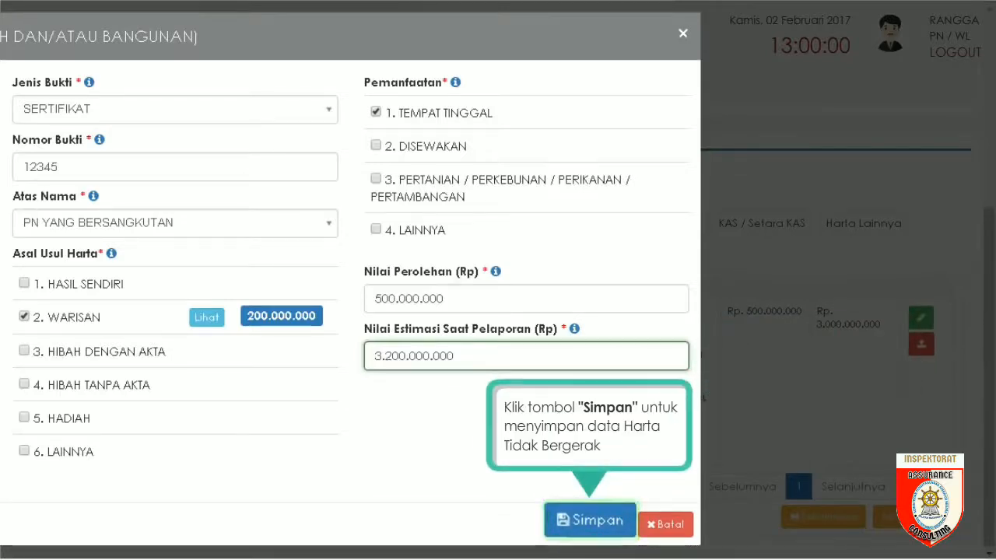
{"action": "left_click", "coordinate": [589, 521]}
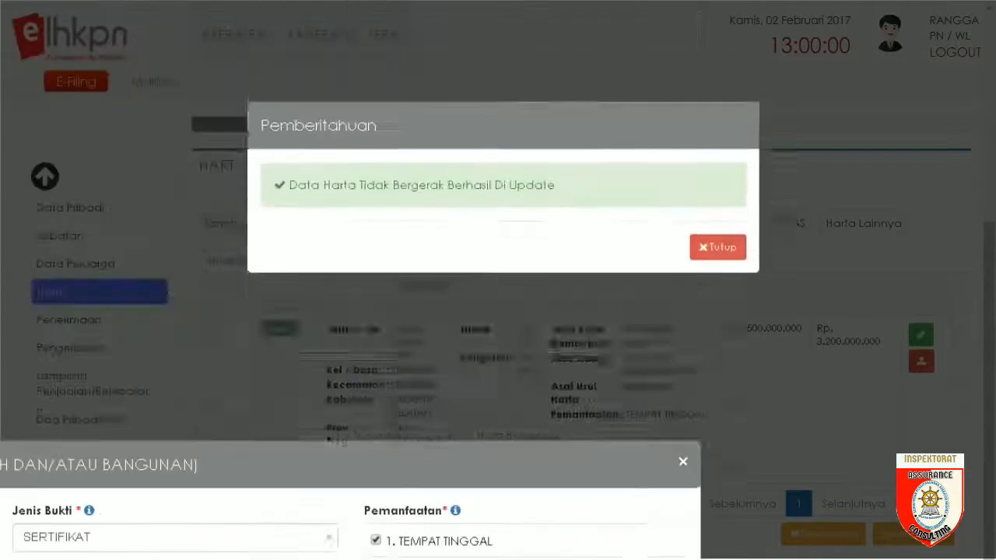
{"action": "left_click", "coordinate": [719, 335]}
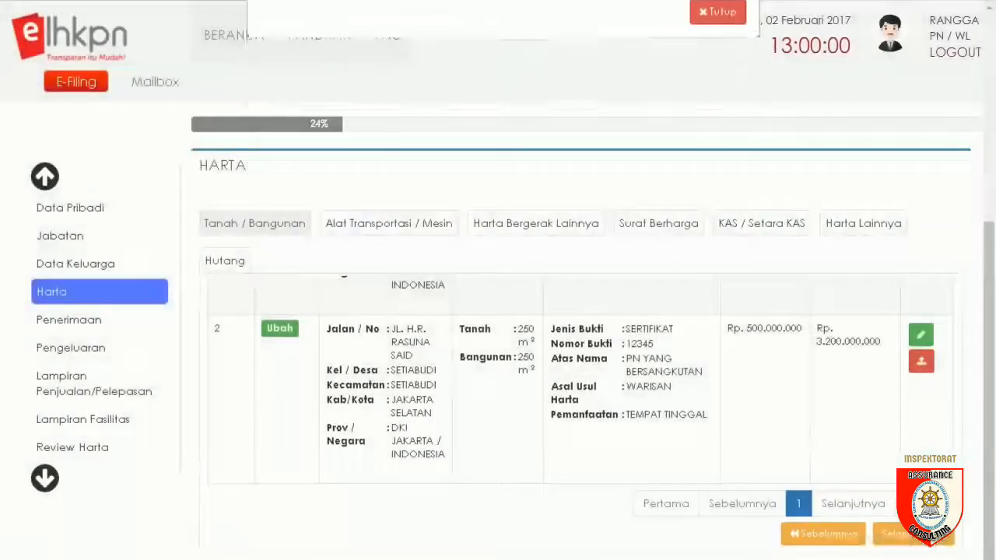
Set the estimated value at reporting of the first land and building asset to 11.00.000.000 and save it
{"action": "scroll", "coordinate": [720, 342], "scroll_direction": "up", "scroll_amount": 1}
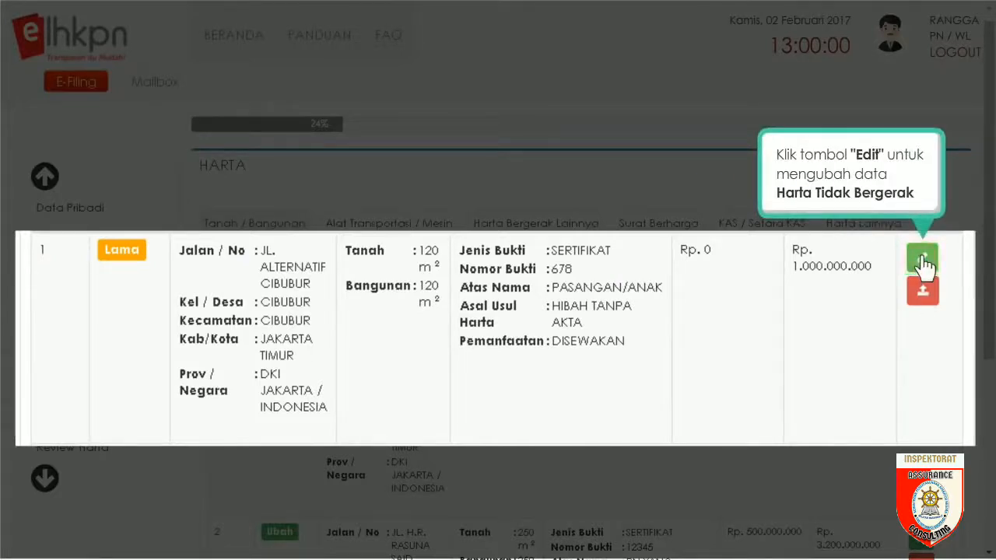
{"action": "left_click", "coordinate": [922, 261]}
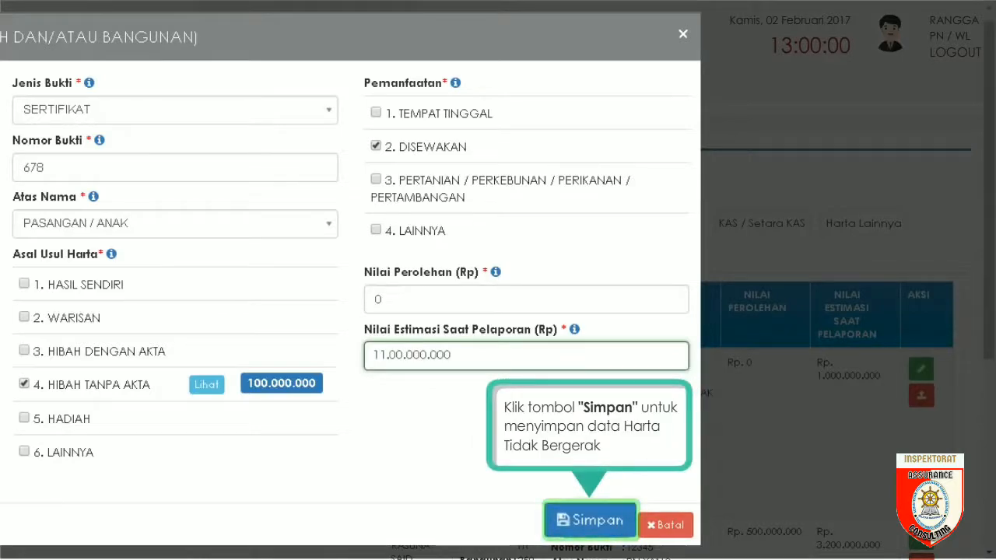
{"action": "left_click", "coordinate": [588, 521]}
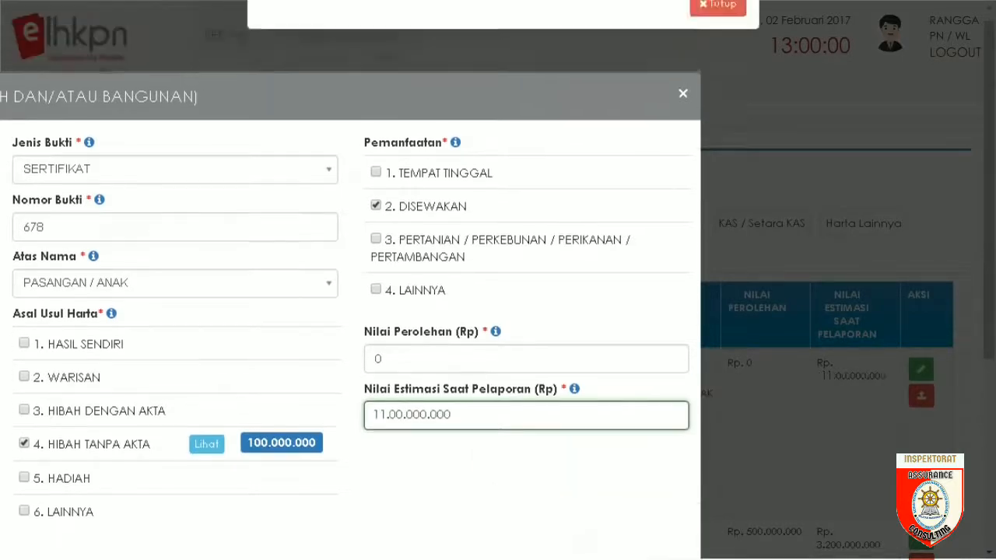
{"action": "left_click", "coordinate": [718, 336]}
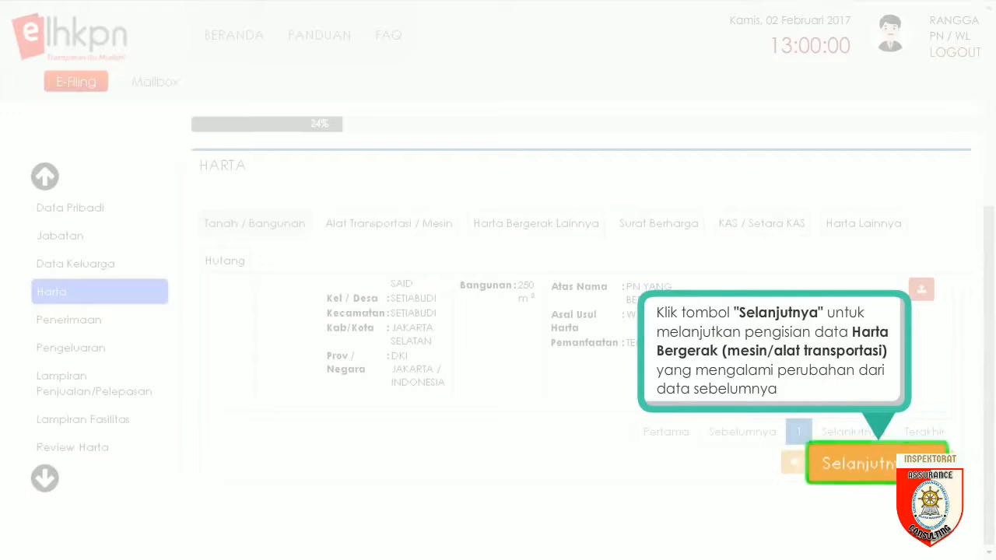
Continue to the transport and machinery assets and load the previous report's data
{"action": "left_click", "coordinate": [876, 465]}
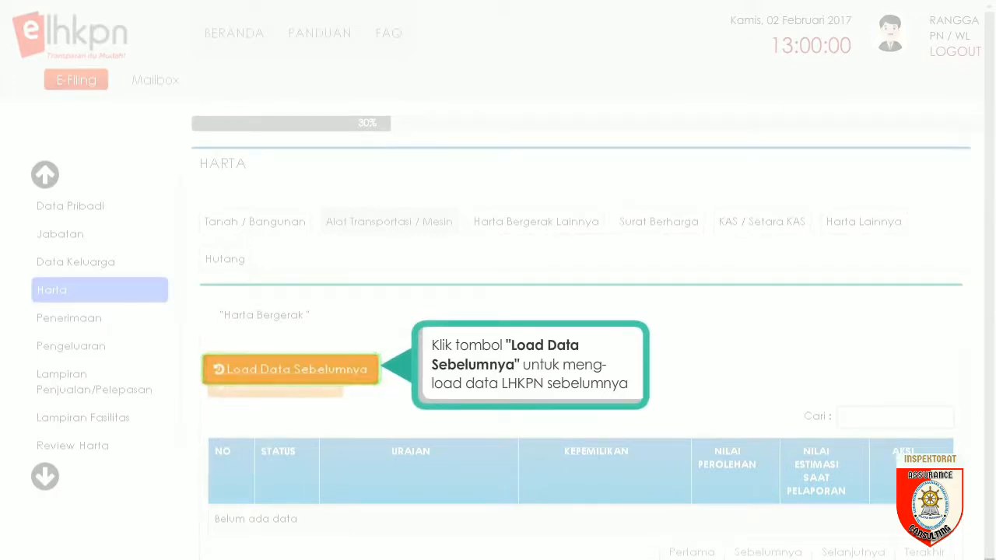
{"action": "left_click", "coordinate": [294, 377]}
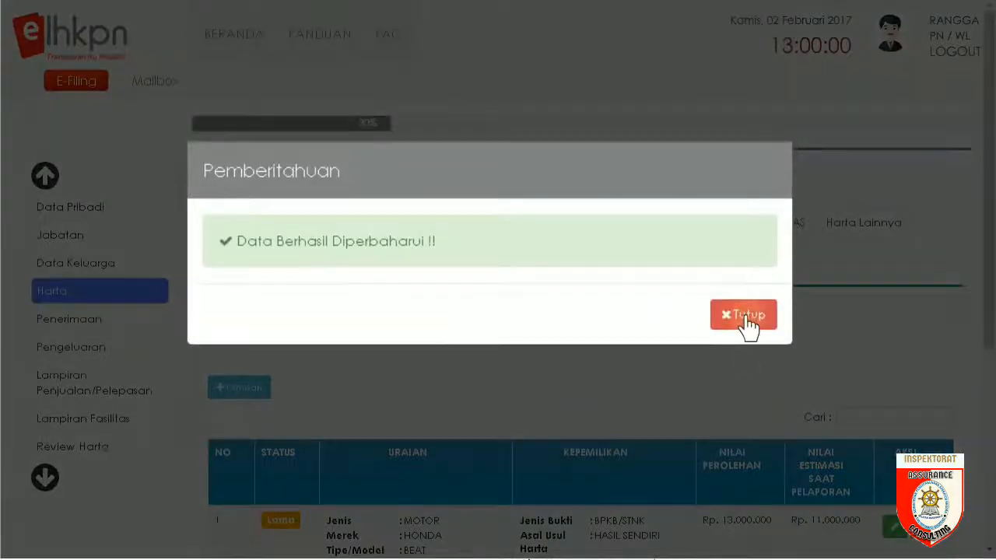
{"action": "left_click", "coordinate": [747, 324]}
Set the Toyota Innova's estimated value at reporting to 250.000.000 and save the record
{"action": "scroll", "coordinate": [579, 350], "scroll_direction": "down", "scroll_amount": 5}
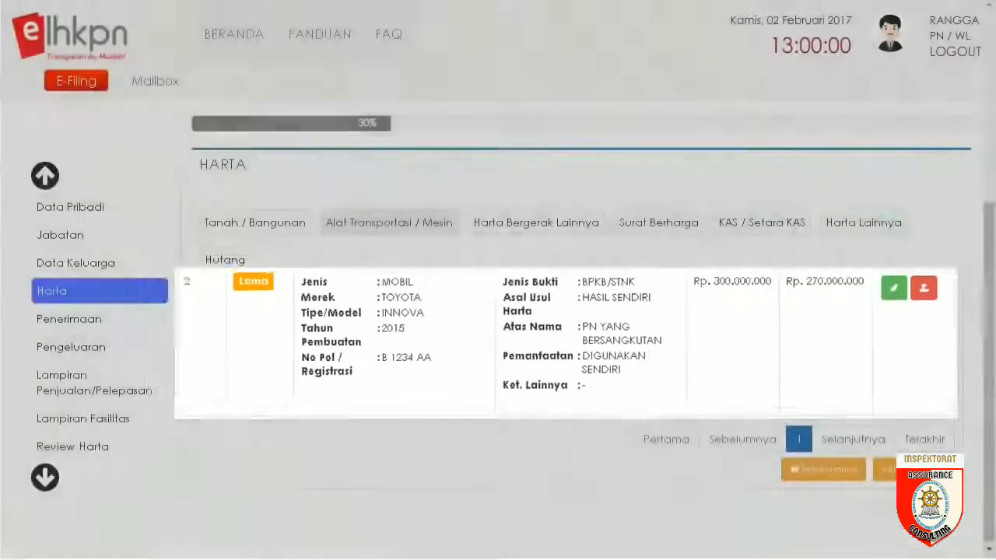
{"action": "left_click", "coordinate": [889, 289]}
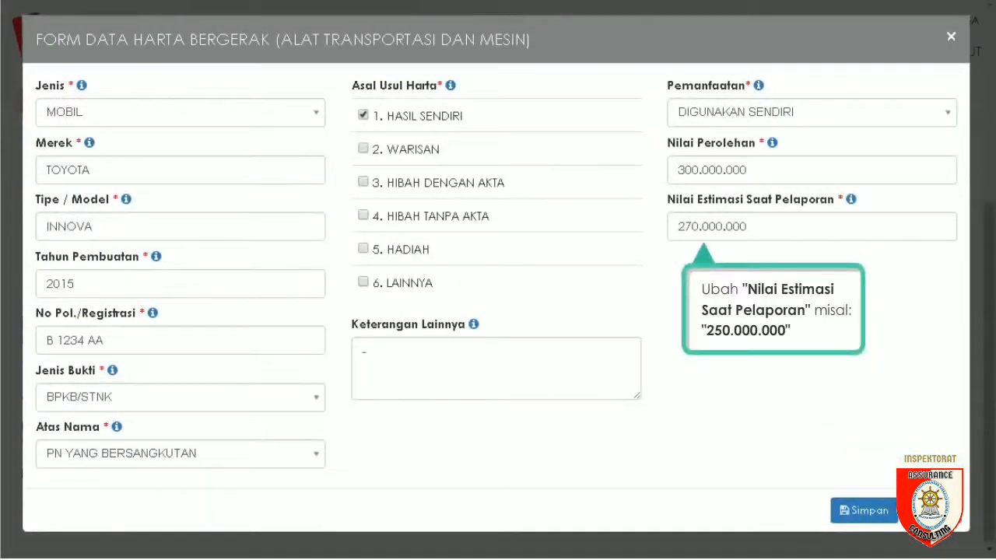
{"action": "triple_click", "coordinate": [712, 227]}
{"action": "type", "text": "250"}
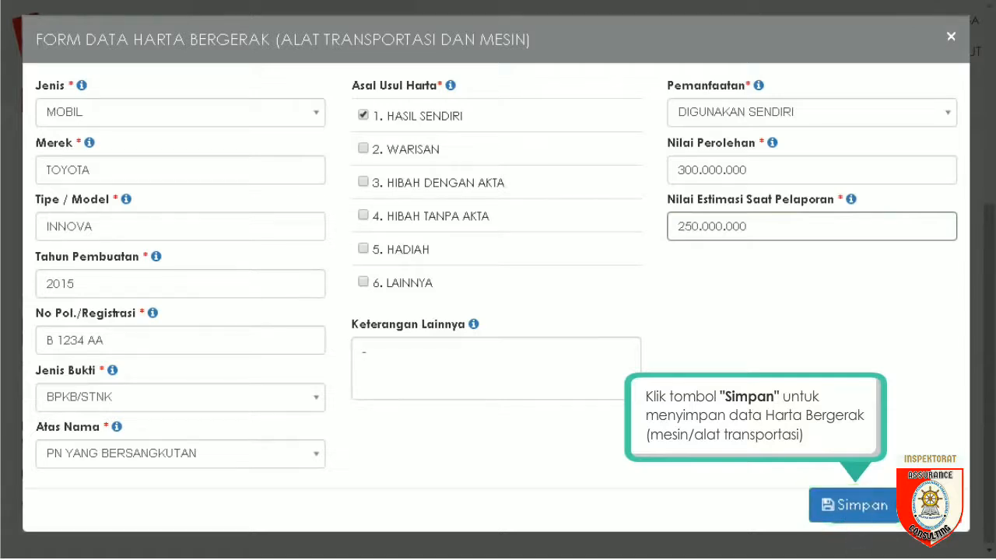
{"action": "left_click", "coordinate": [852, 505]}
{"action": "left_click", "coordinate": [716, 336]}
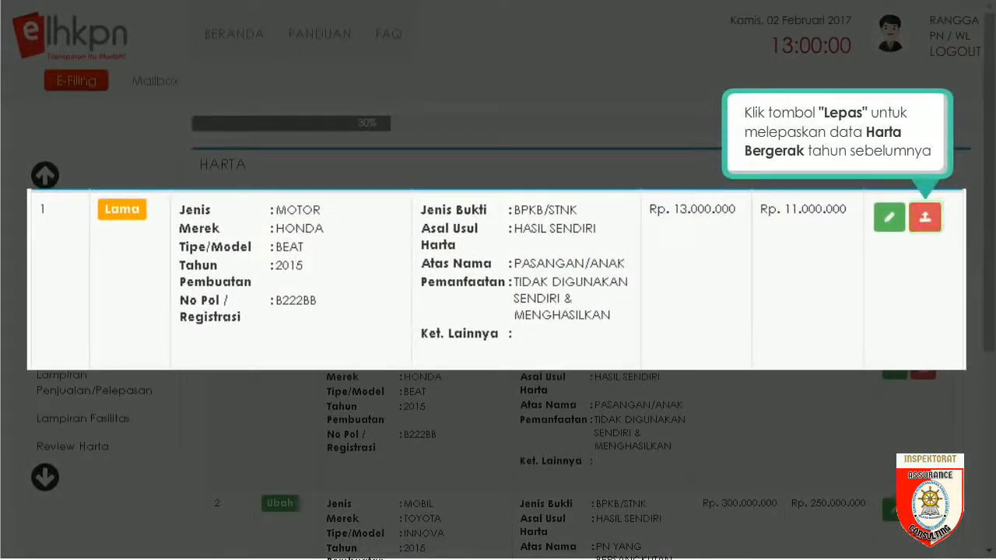
Start releasing the Honda Beat motorcycle with release type PENJUALAN HARTA and transaction date 24/10/2016
{"action": "left_click", "coordinate": [926, 219]}
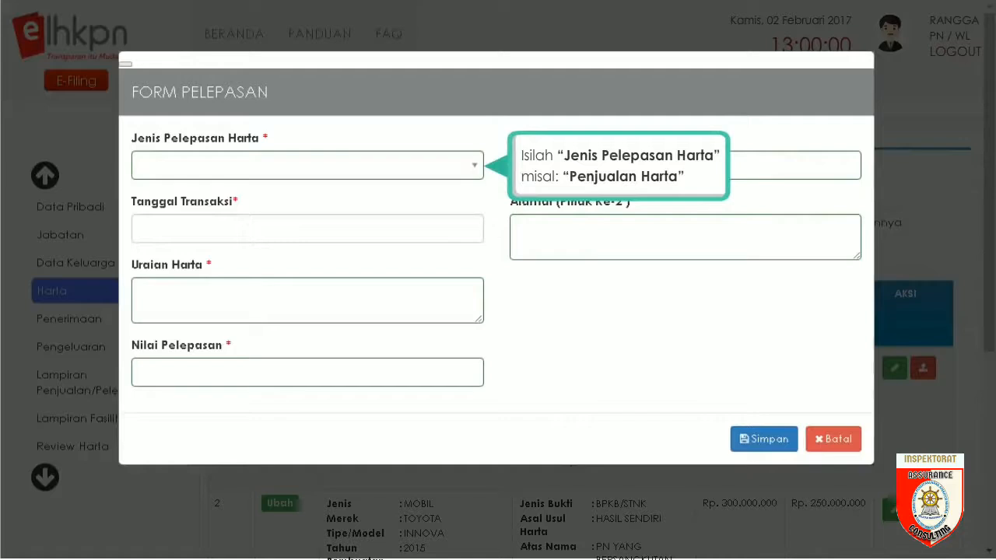
{"action": "left_click", "coordinate": [476, 170]}
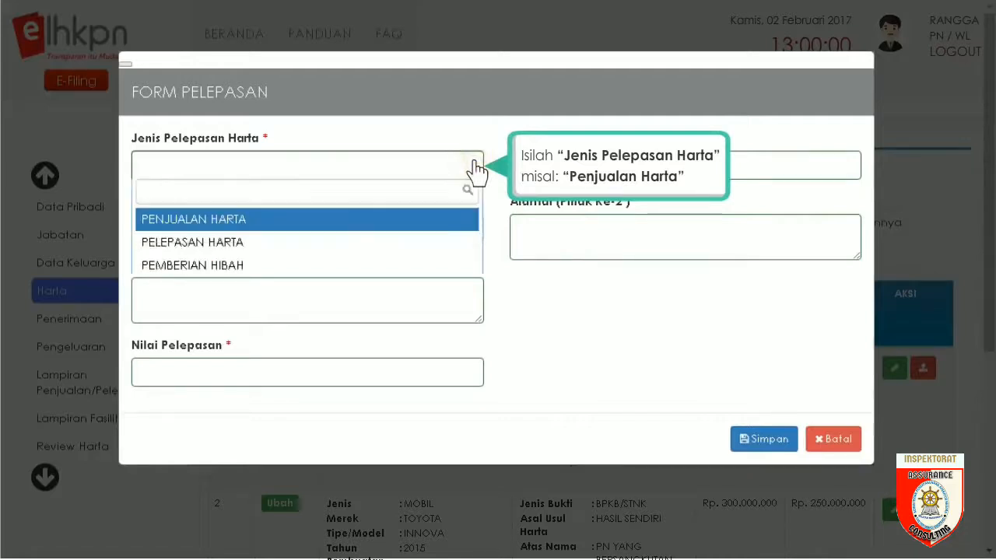
{"action": "left_click", "coordinate": [259, 221]}
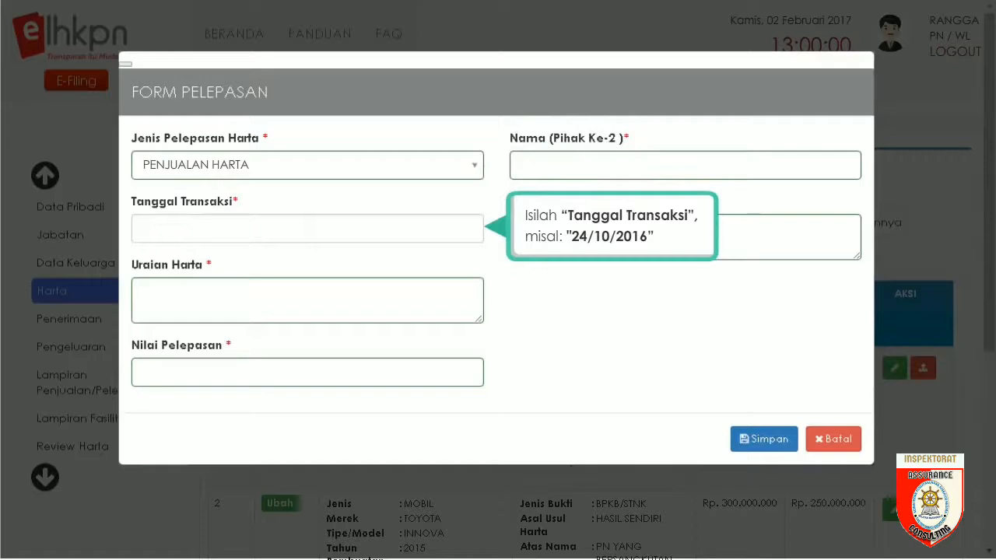
{"action": "left_click", "coordinate": [189, 234]}
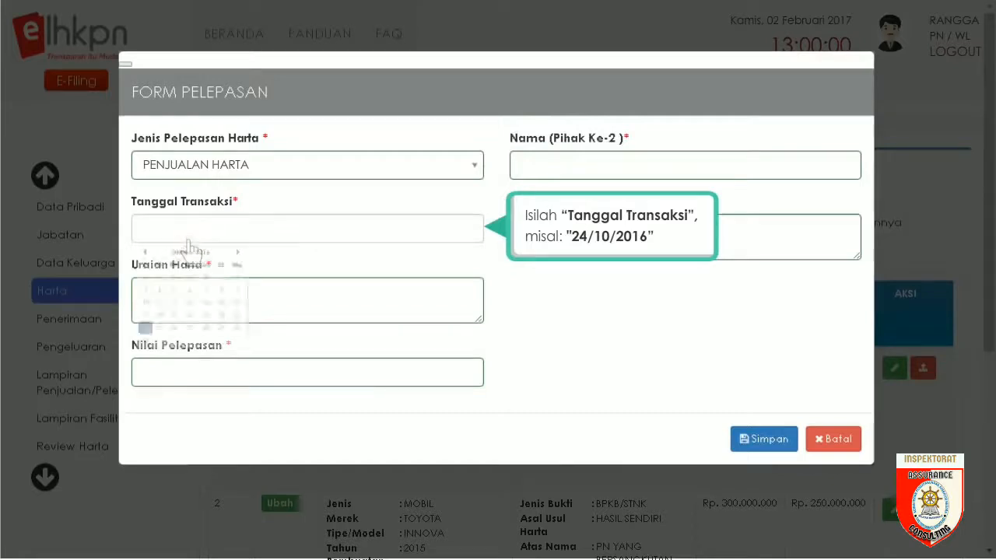
{"action": "left_click", "coordinate": [148, 417]}
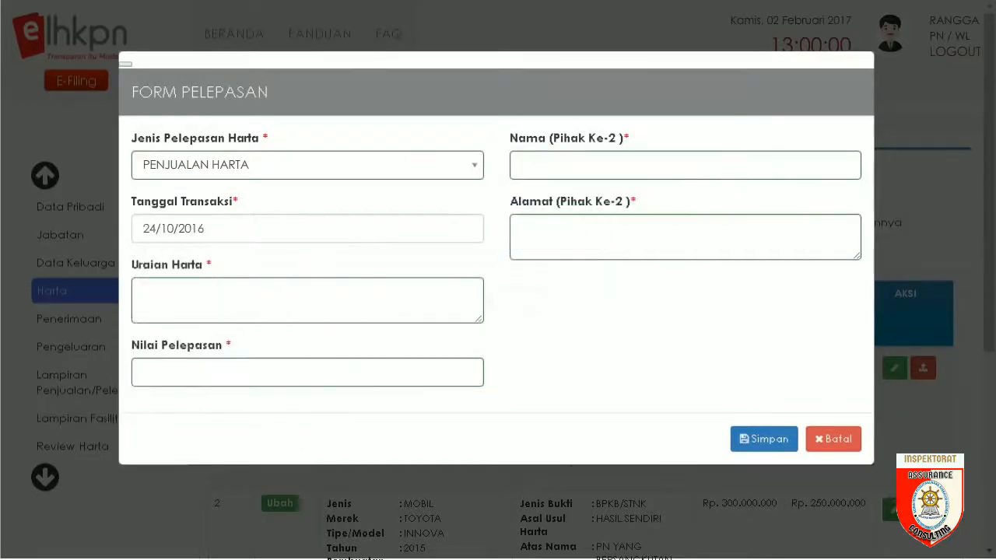
Enter description PENJUALAN KENDARAAN BERMOTOR, release value 10.000.000 and the second party's name and address, and save the release
{"action": "left_click", "coordinate": [140, 293]}
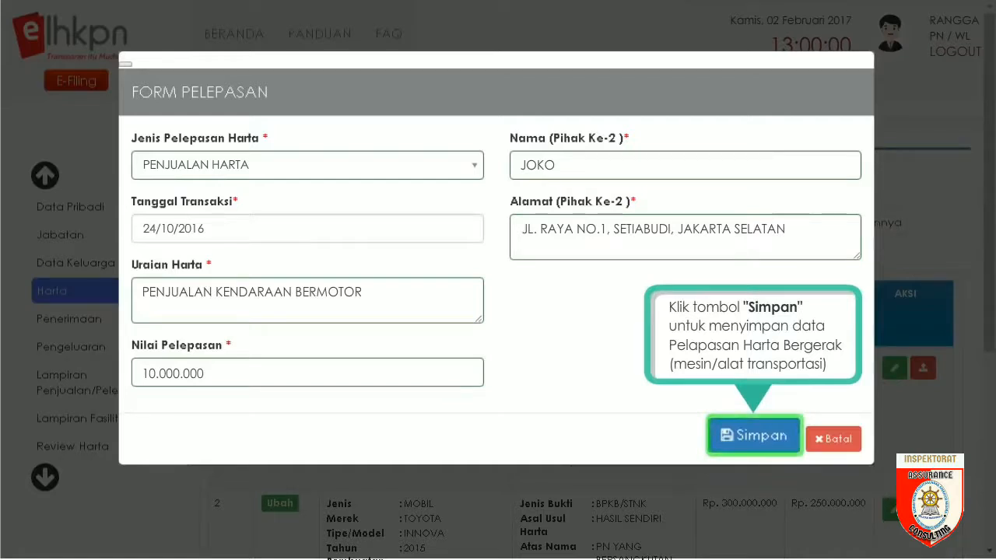
{"action": "left_click", "coordinate": [755, 442]}
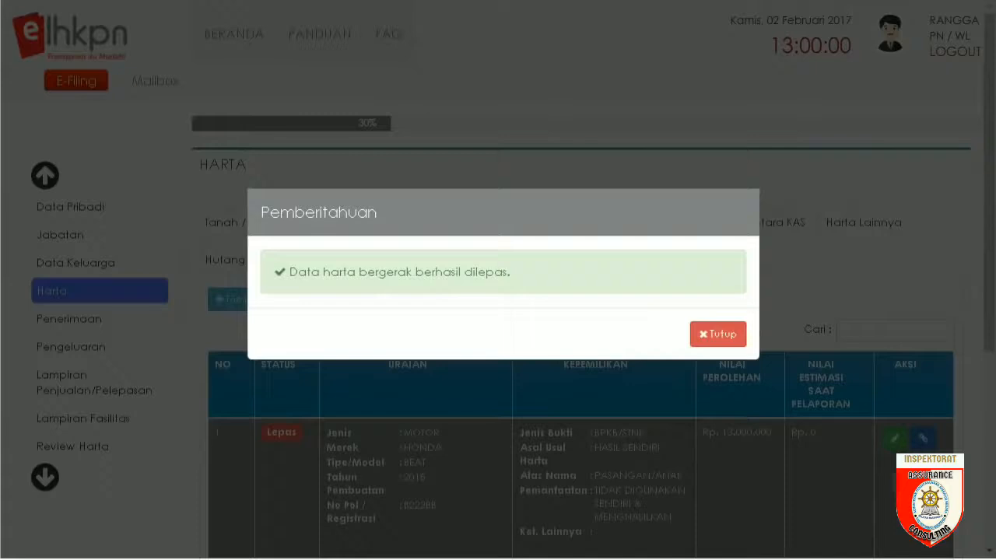
{"action": "left_click", "coordinate": [720, 334]}
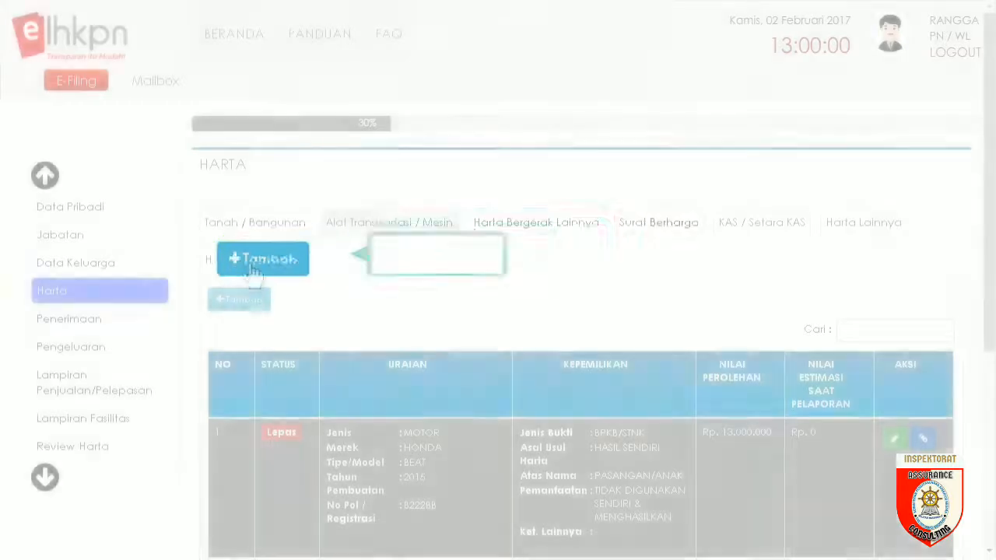
Add a new transport asset of type MOTOR with brand YAMAHA, model NMAX and manufacturing year 2016
{"action": "left_click", "coordinate": [249, 297]}
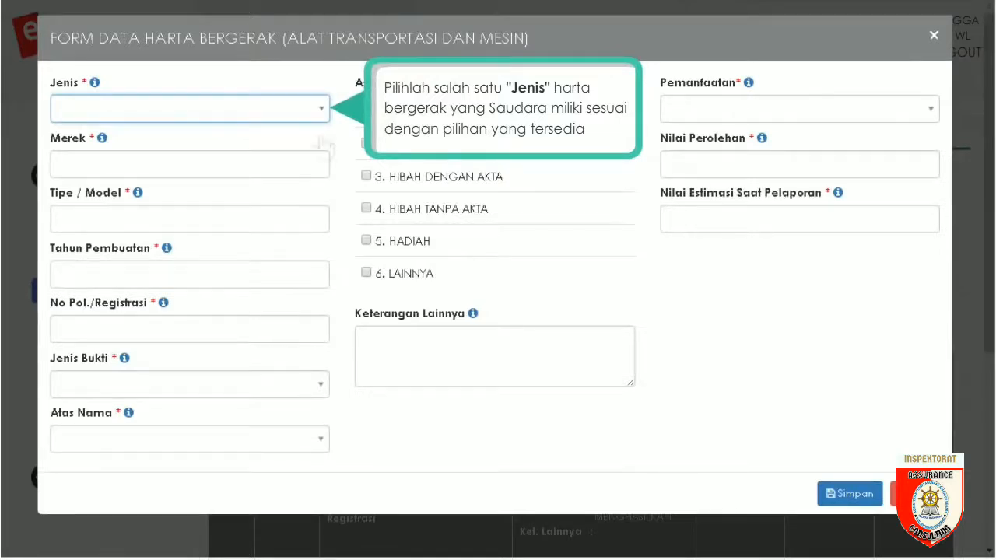
{"action": "left_click", "coordinate": [324, 111]}
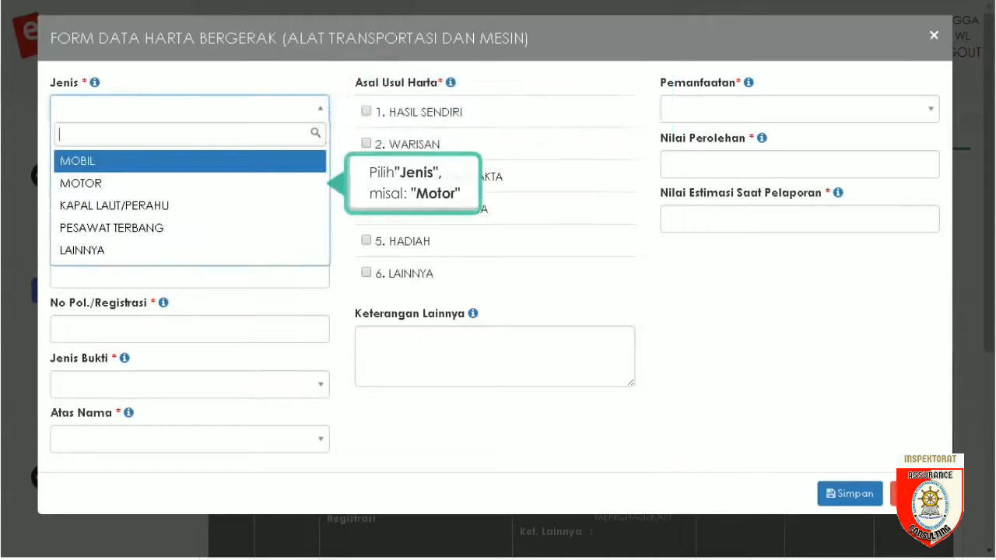
{"action": "left_click", "coordinate": [132, 185]}
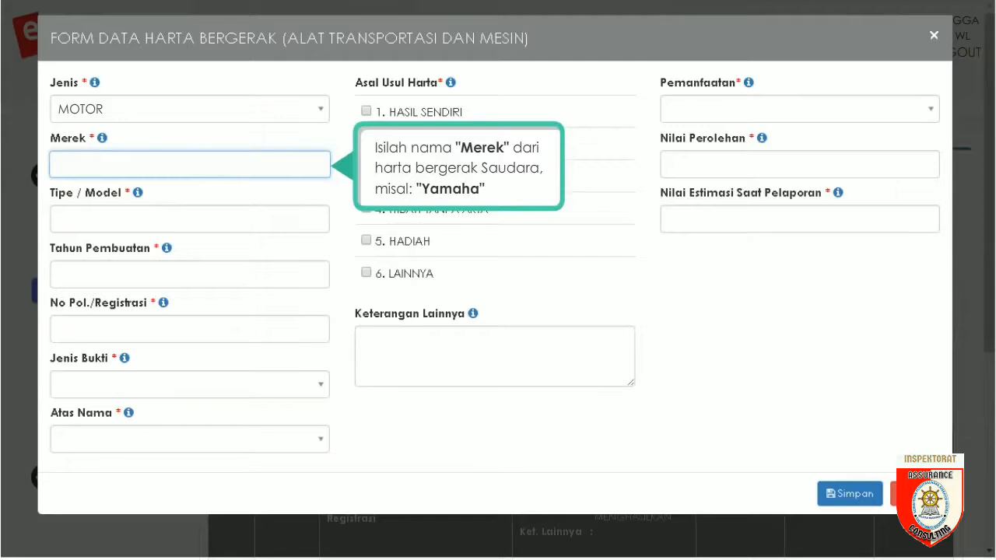
{"action": "type", "text": "YAMAHA"}
{"action": "key", "text": "Tab"}
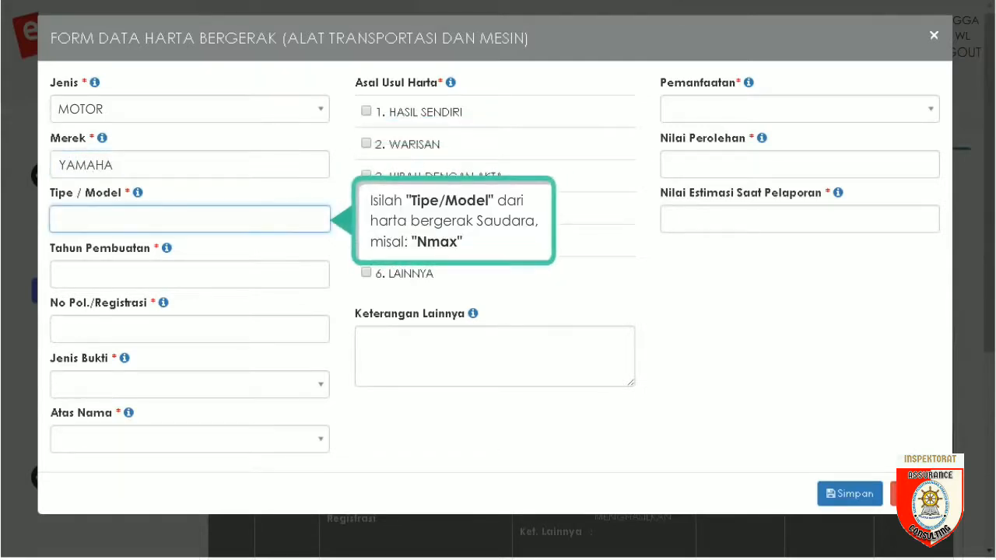
{"action": "type", "text": "NMAX"}
{"action": "key", "text": "Tab"}
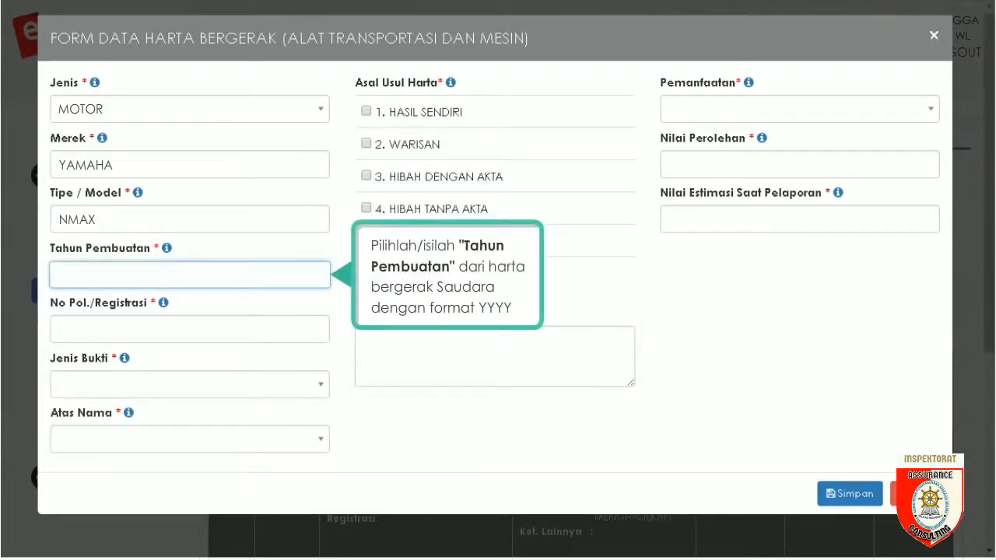
{"action": "left_click", "coordinate": [322, 277]}
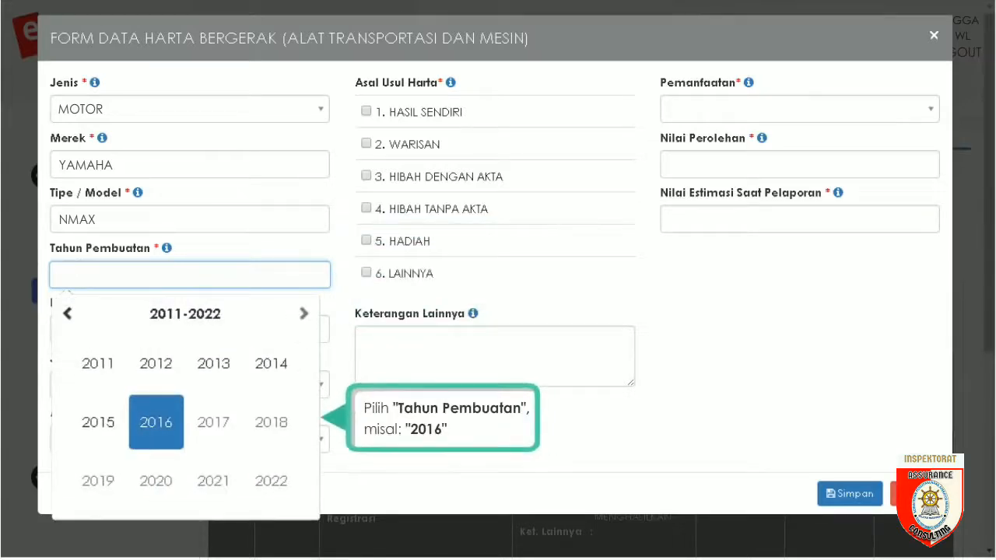
{"action": "left_click", "coordinate": [157, 424]}
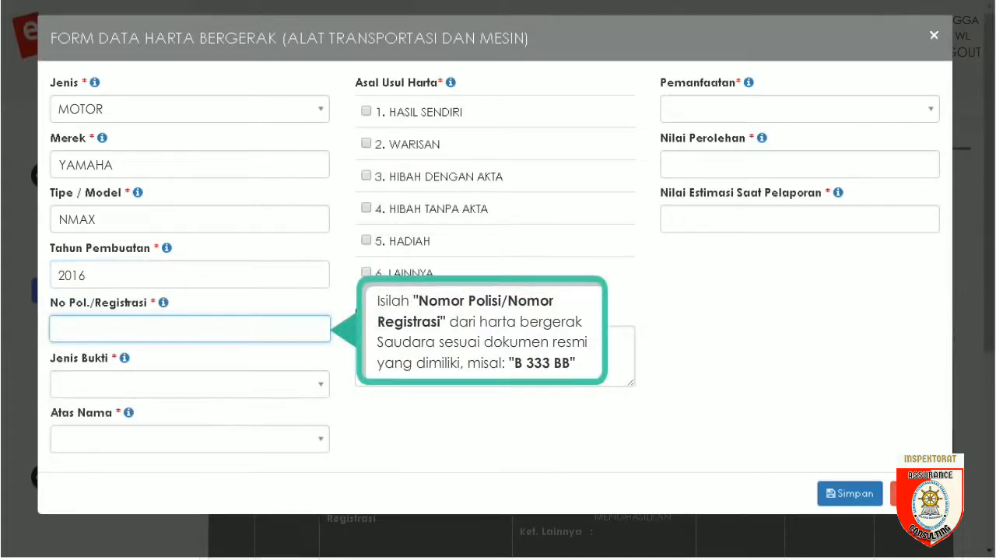
Enter the motorcycle's registration number, with BPKB/STNK as proof of ownership and PASANGAN / ANAK as registered owner
{"action": "type", "text": "B 333 BB"}
{"action": "key", "text": "Tab"}
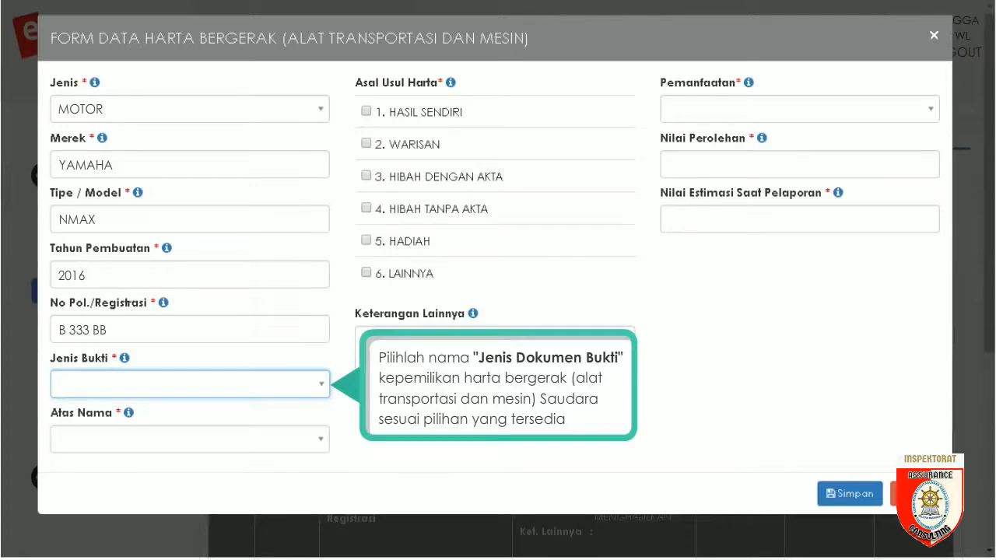
{"action": "left_click", "coordinate": [321, 386]}
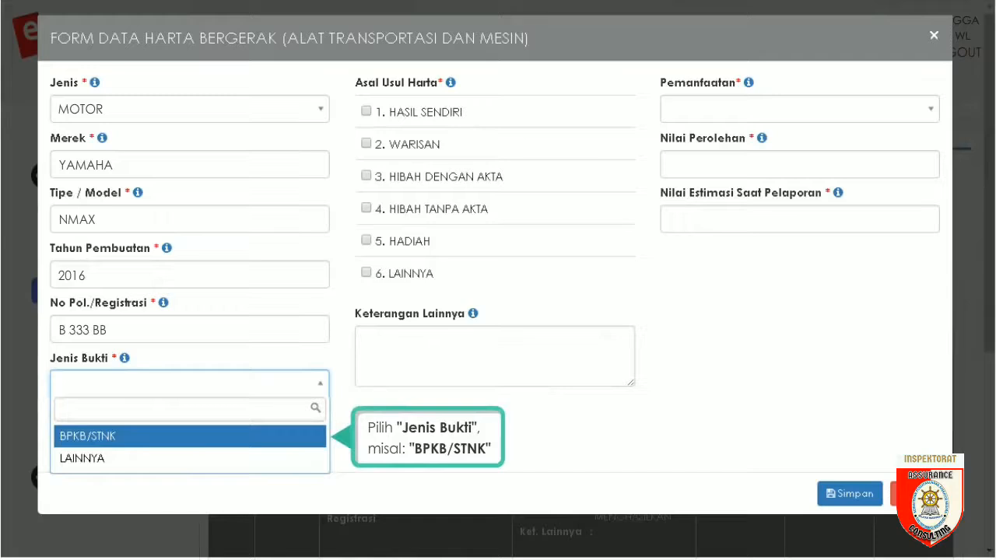
{"action": "left_click", "coordinate": [81, 441]}
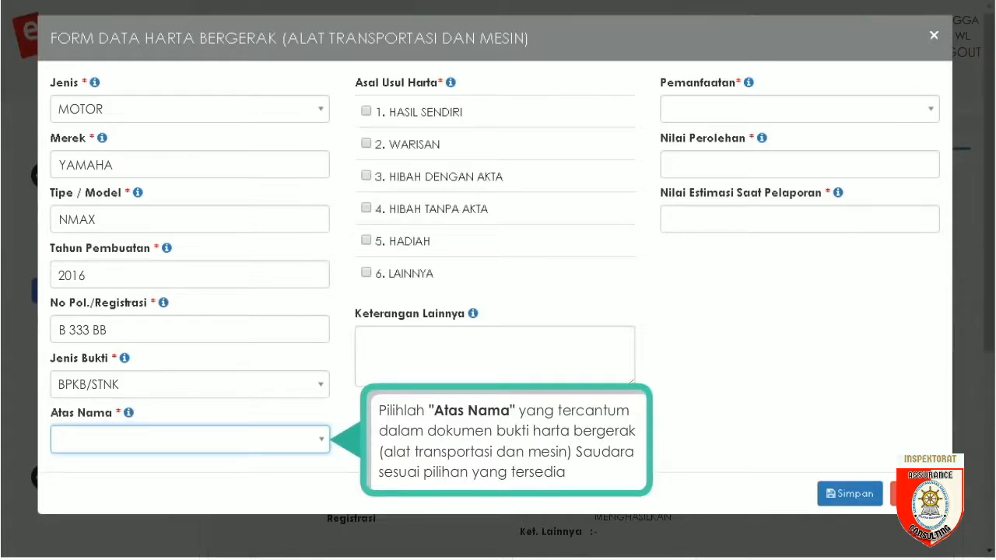
{"action": "left_click", "coordinate": [319, 440]}
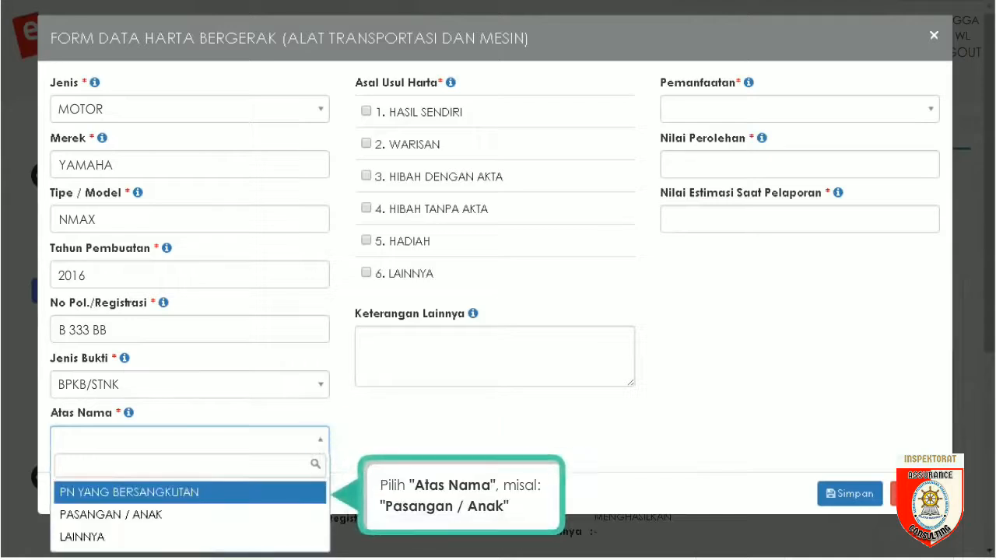
{"action": "left_click", "coordinate": [140, 515]}
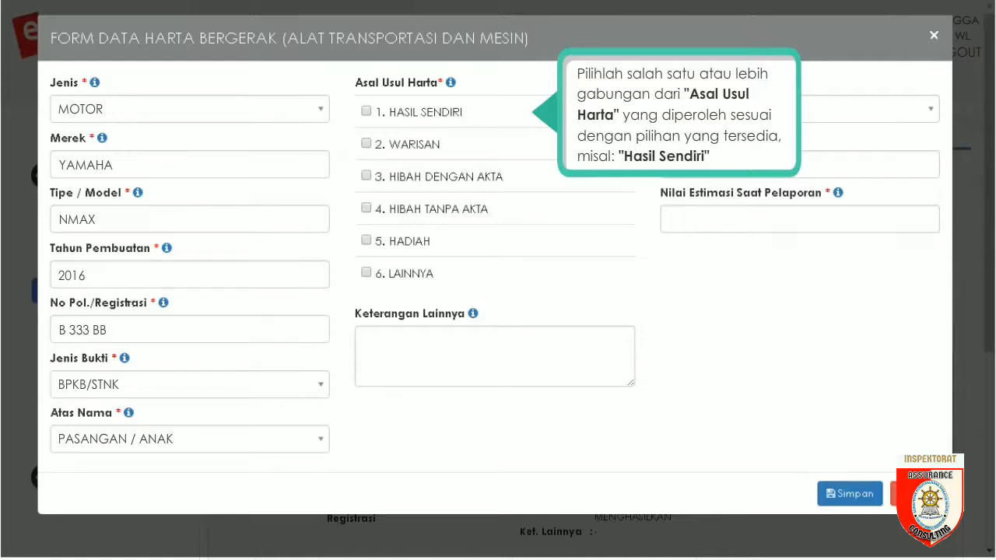
Set the asset's origin to HASIL SENDIRI, other remarks to "-" and its use to TIDAK DIGUNAKAN SENDIRI & MENGHASILKAN
{"action": "left_click", "coordinate": [366, 112]}
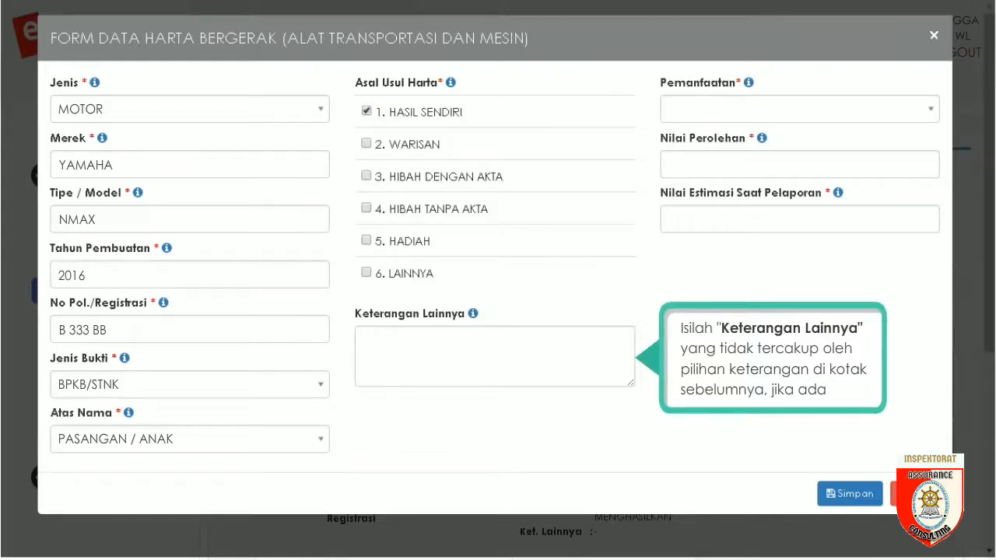
{"action": "type", "text": "-"}
{"action": "key", "text": "Tab"}
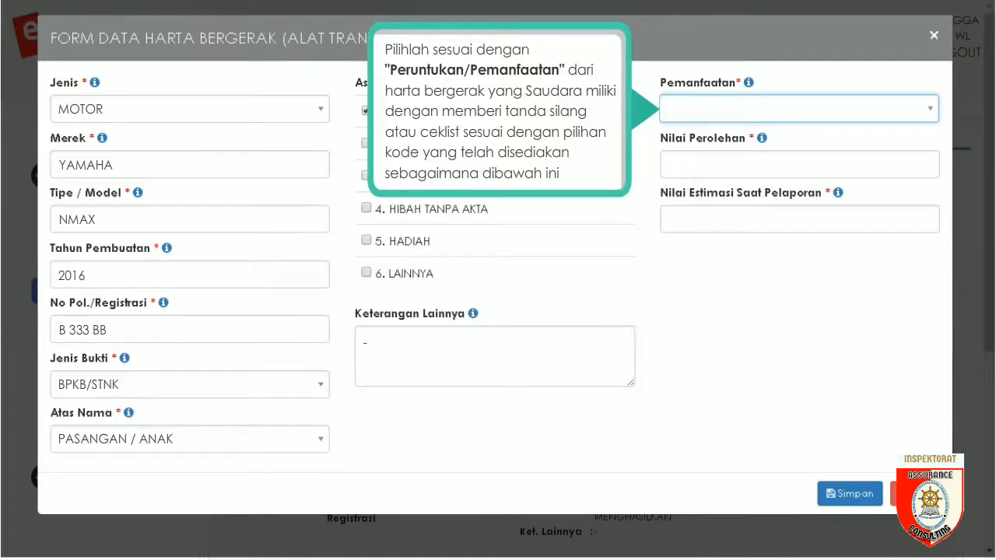
{"action": "left_click", "coordinate": [931, 110]}
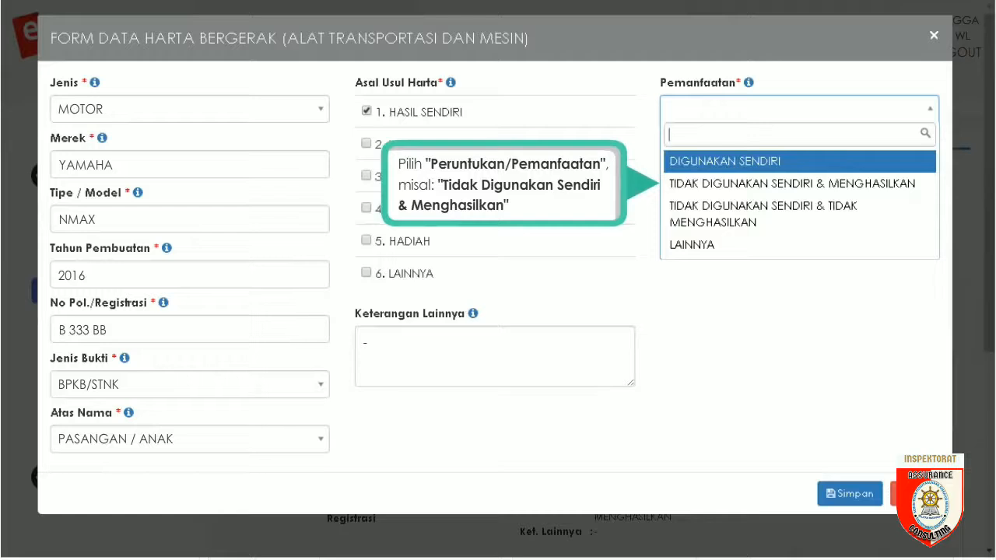
{"action": "left_click", "coordinate": [746, 183]}
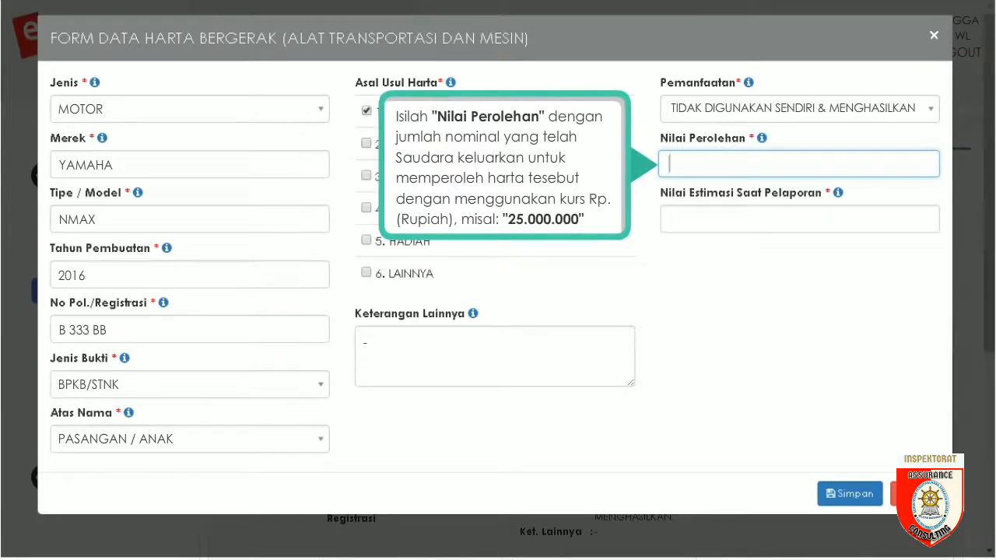
Set the motorcycle's acquisition value to 25.000.000 and estimated value at reporting to 24.000.000, and save the record
{"action": "type", "text": "25.000.000"}
{"action": "key", "text": "Tab"}
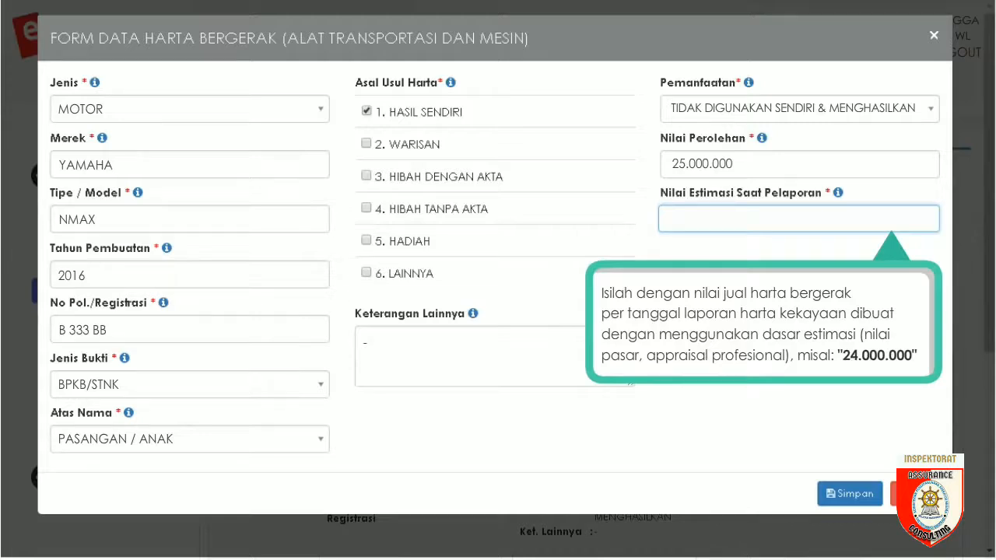
{"action": "type", "text": "24.000.000"}
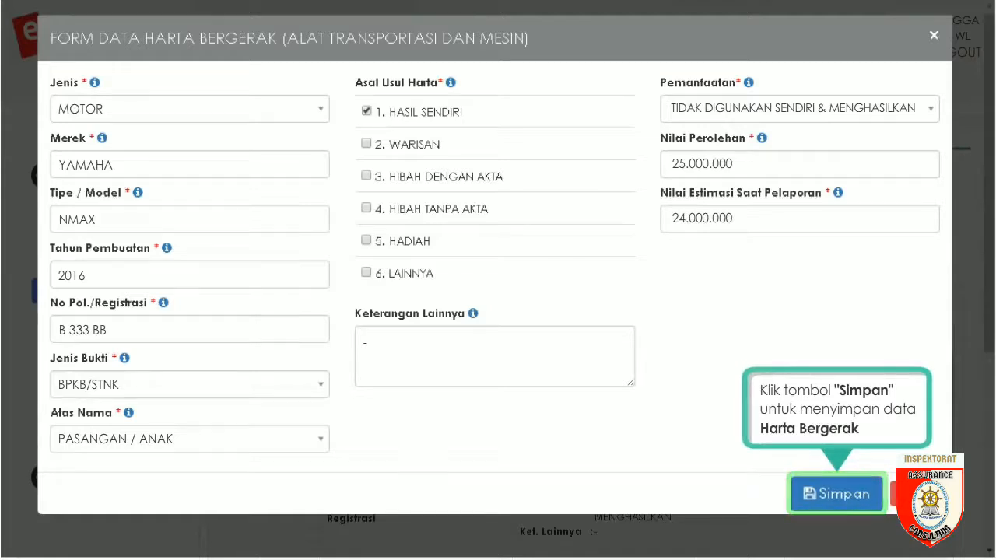
{"action": "left_click", "coordinate": [839, 498]}
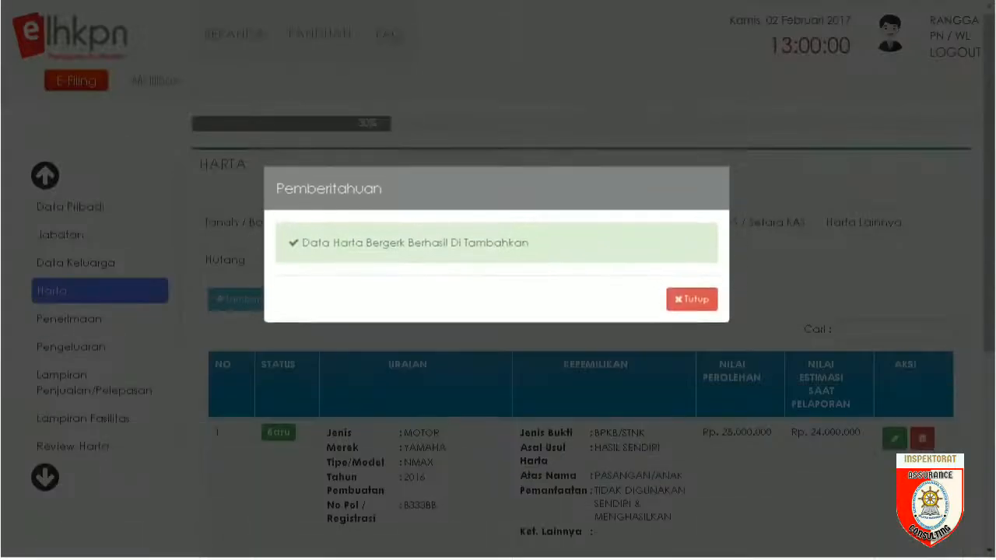
{"action": "left_click", "coordinate": [689, 285]}
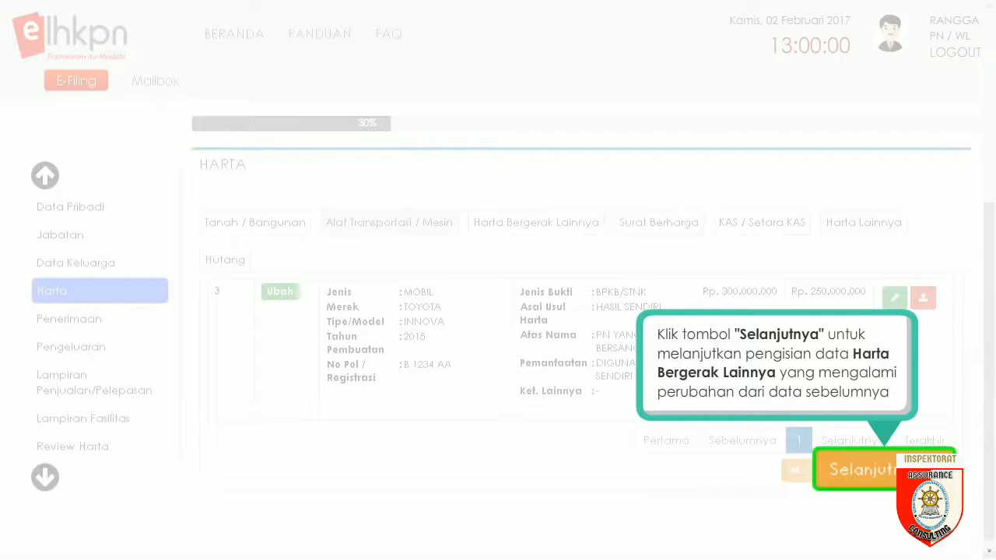
Continue past the other movable assets and securities to the cash and cash-equivalent assets, leaving their data as is
{"action": "left_click", "coordinate": [883, 476]}
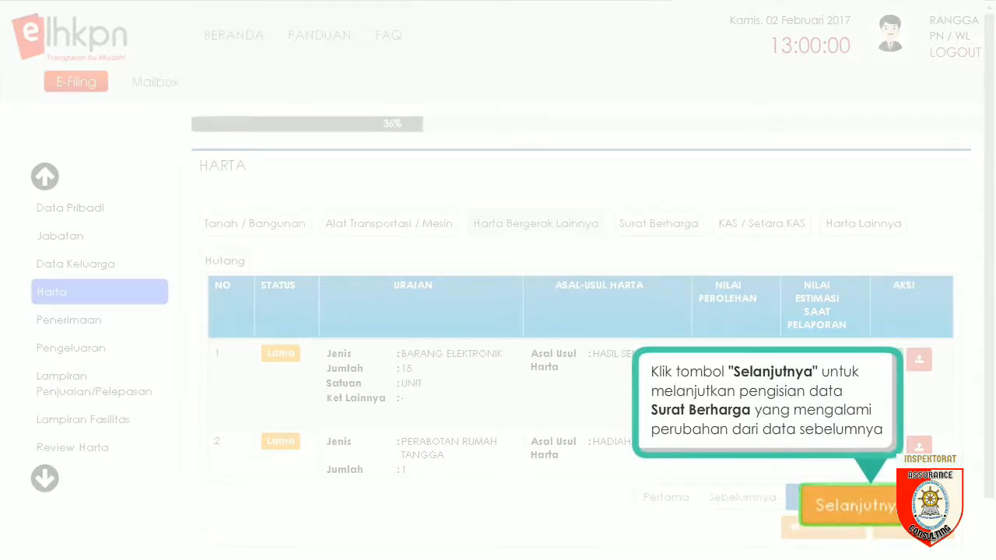
{"action": "left_click", "coordinate": [855, 507]}
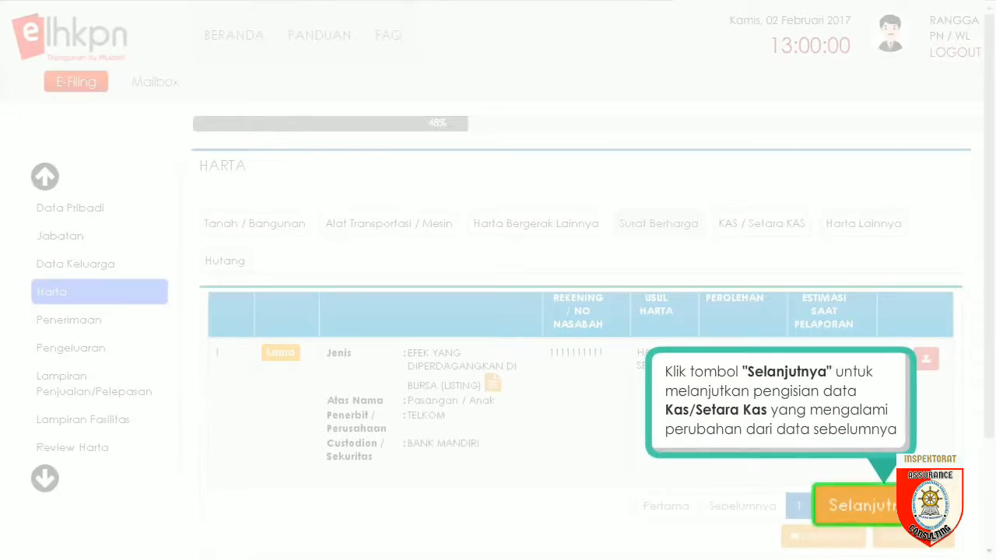
{"action": "left_click", "coordinate": [883, 514]}
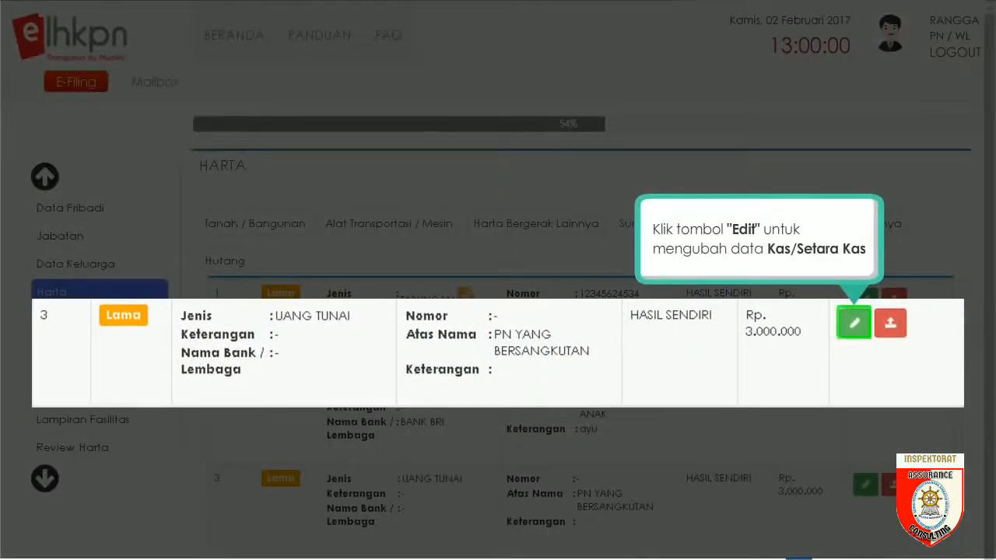
Set the balance of the UANG TUNAI cash asset to 4.000.000 and save the record
{"action": "left_click", "coordinate": [856, 324]}
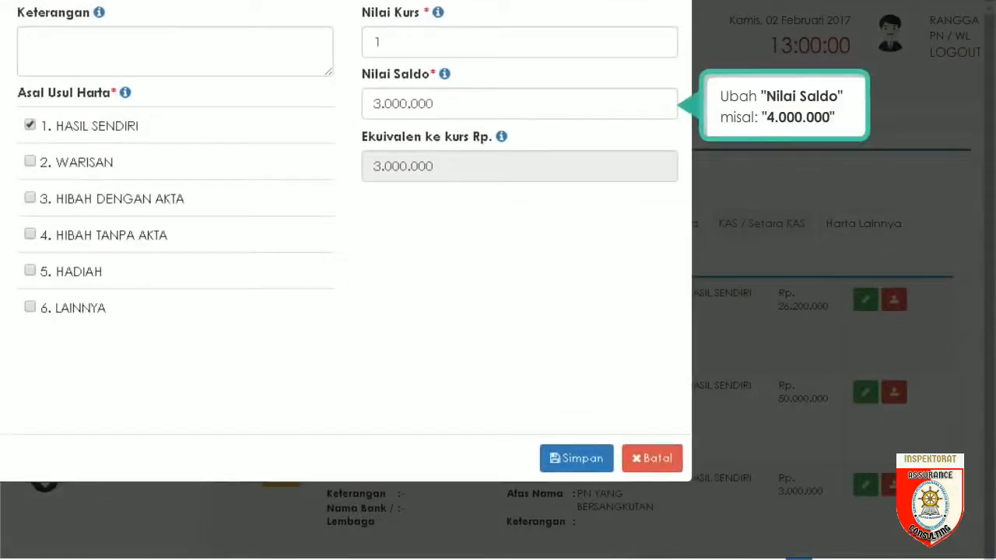
{"action": "left_click", "coordinate": [519, 104]}
{"action": "type", "text": "4"}
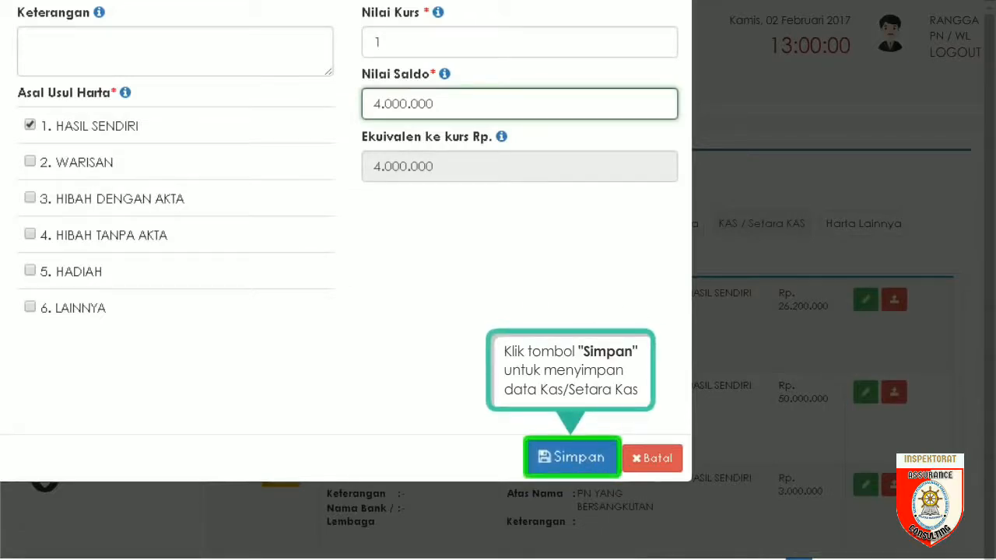
{"action": "left_click", "coordinate": [569, 459]}
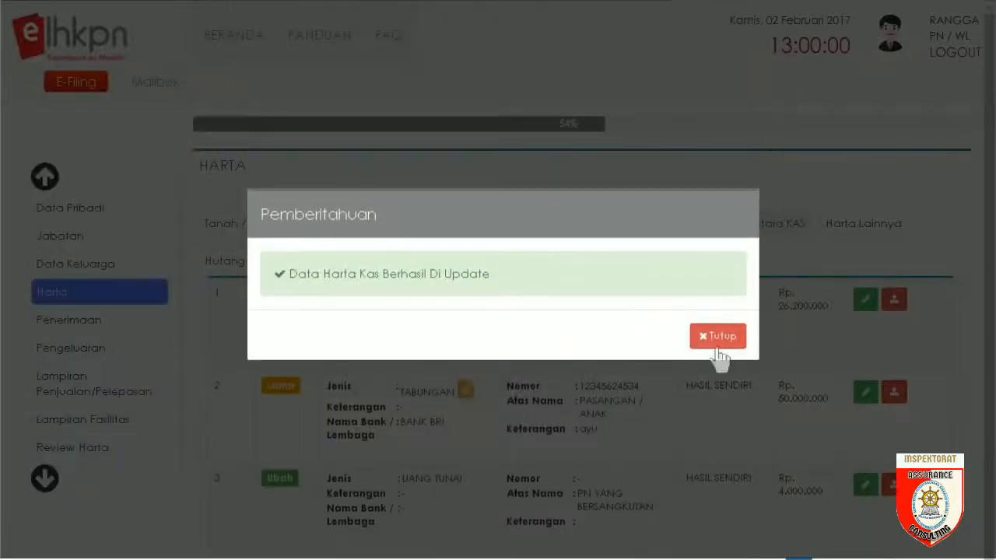
{"action": "left_click", "coordinate": [717, 336]}
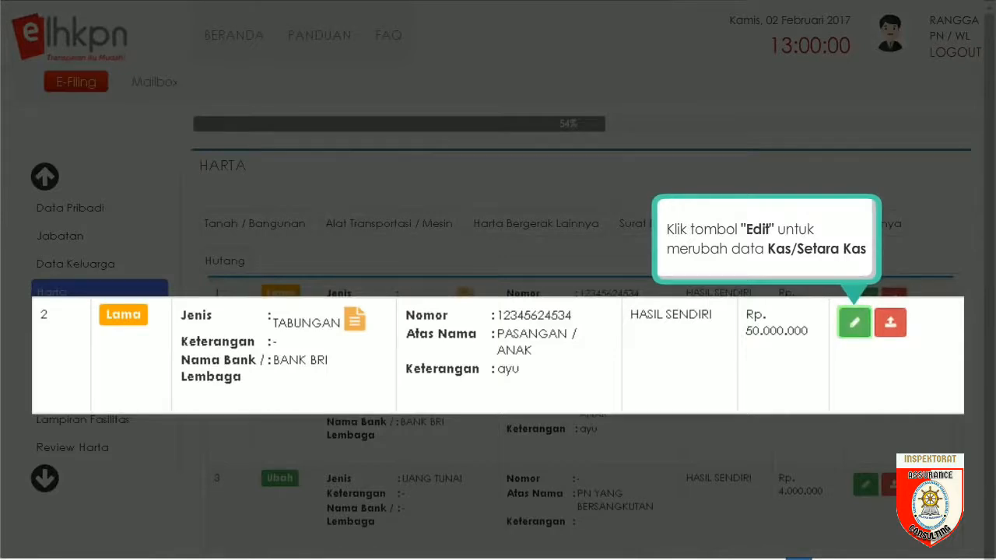
Set the balance of the second BANK BRI savings record to 48.000.000 and save it
{"action": "left_click", "coordinate": [854, 324]}
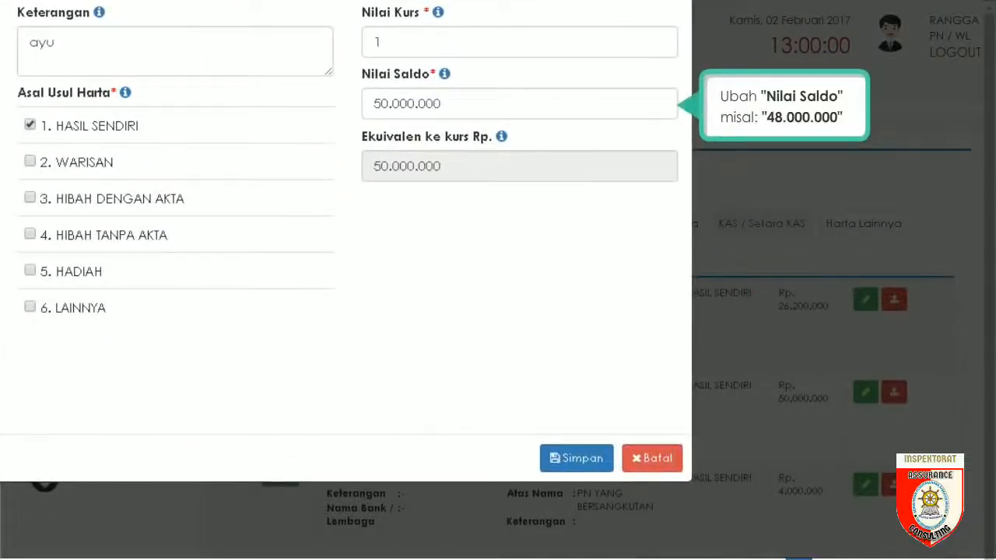
{"action": "left_click", "coordinate": [374, 103]}
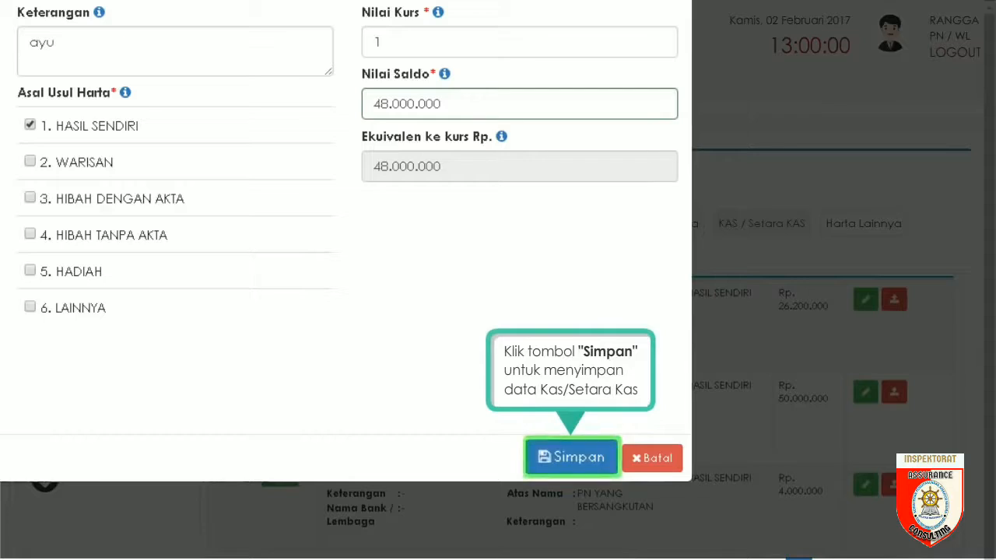
{"action": "left_click", "coordinate": [574, 465]}
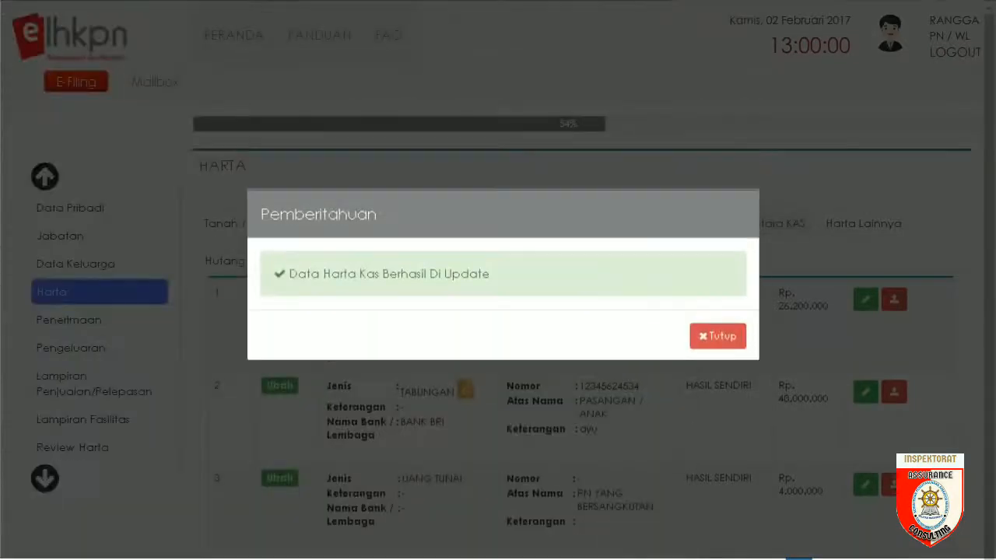
{"action": "left_click", "coordinate": [716, 337]}
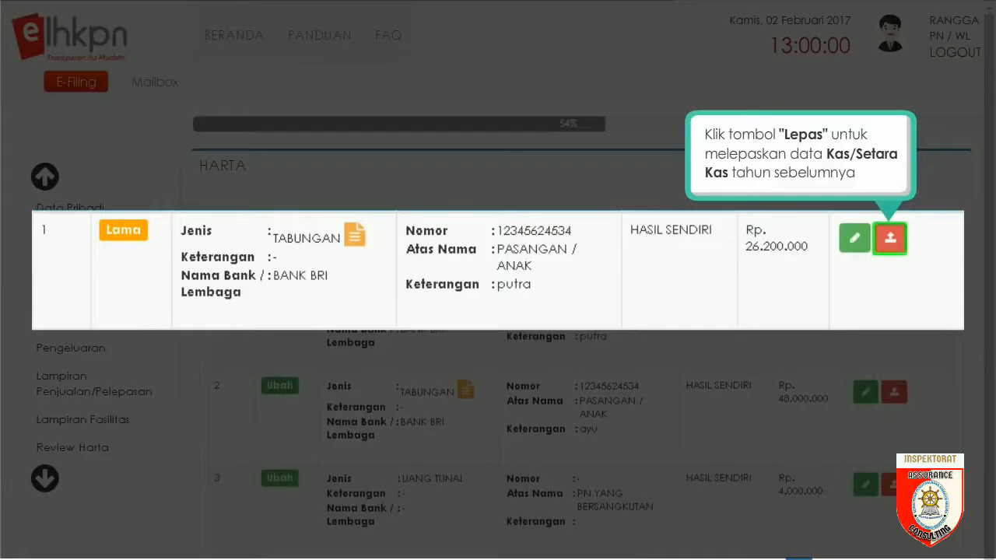
Start releasing the first BANK BRI savings with type and description PELEPASAN HARTA, transaction date 24/10/2016 and release value 26.200.000
{"action": "left_click", "coordinate": [890, 241]}
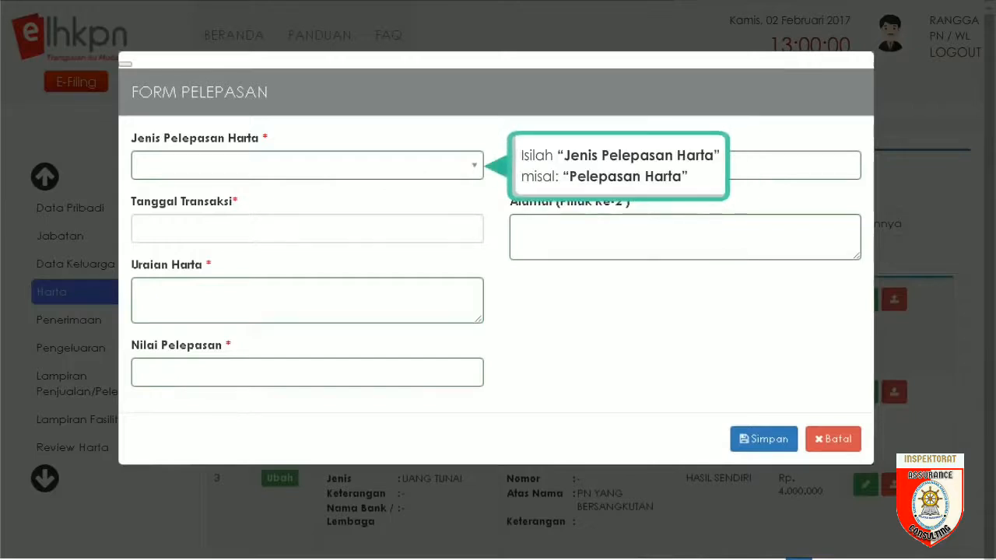
{"action": "left_click", "coordinate": [474, 168]}
{"action": "left_click", "coordinate": [206, 247]}
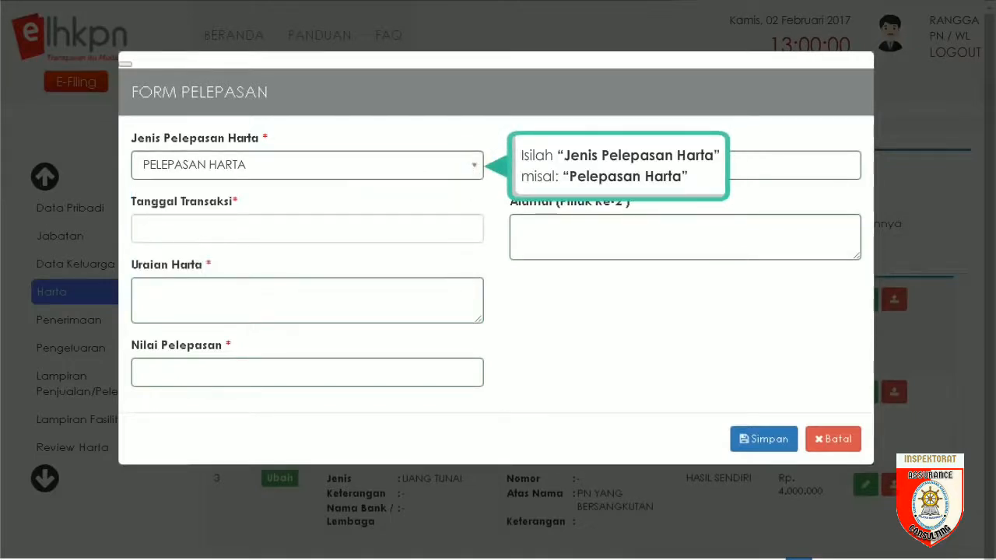
{"action": "left_click", "coordinate": [188, 234]}
{"action": "left_click", "coordinate": [148, 414]}
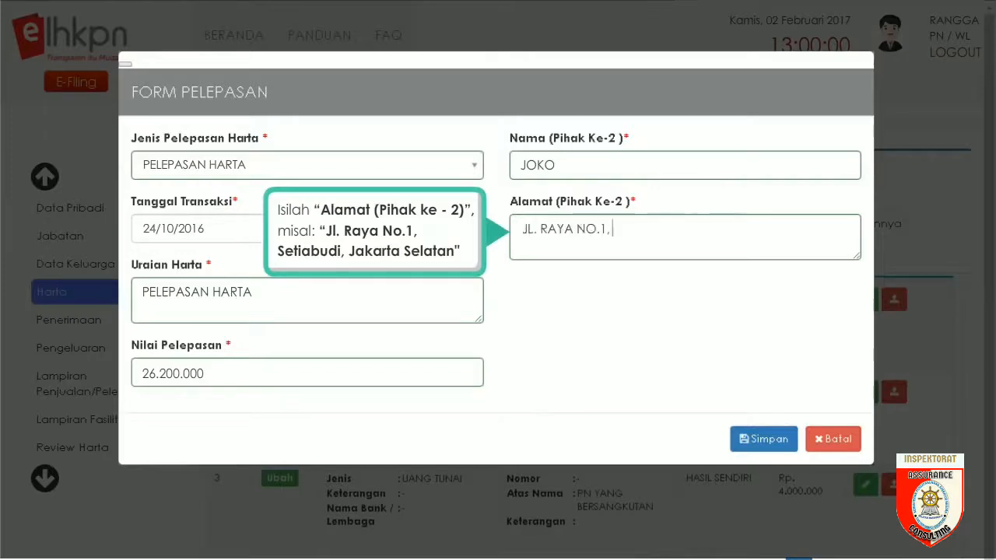
Fill in the second party's name and address on the release form and save the release
{"action": "type", "text": "SETIABUDI, JAKARTA SELATAN"}
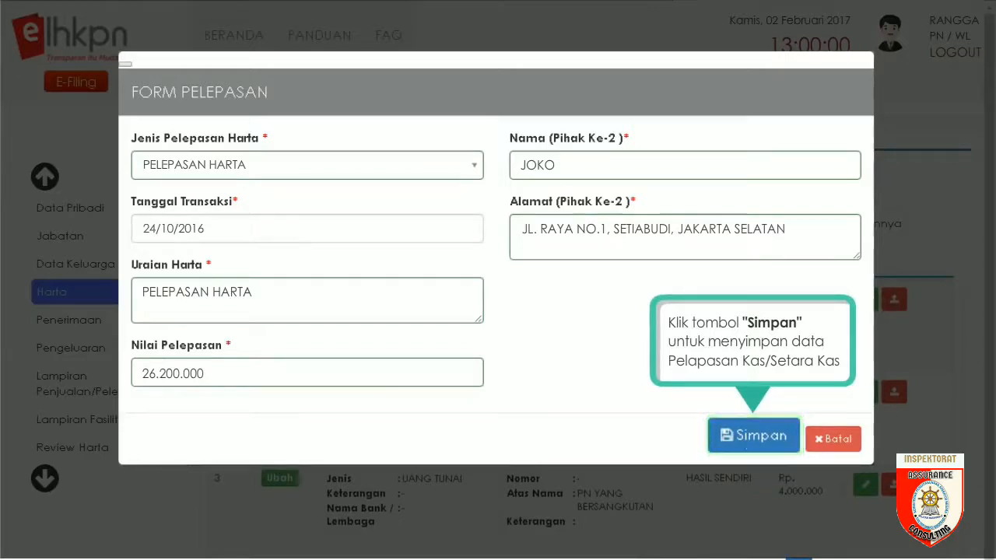
{"action": "left_click", "coordinate": [753, 437]}
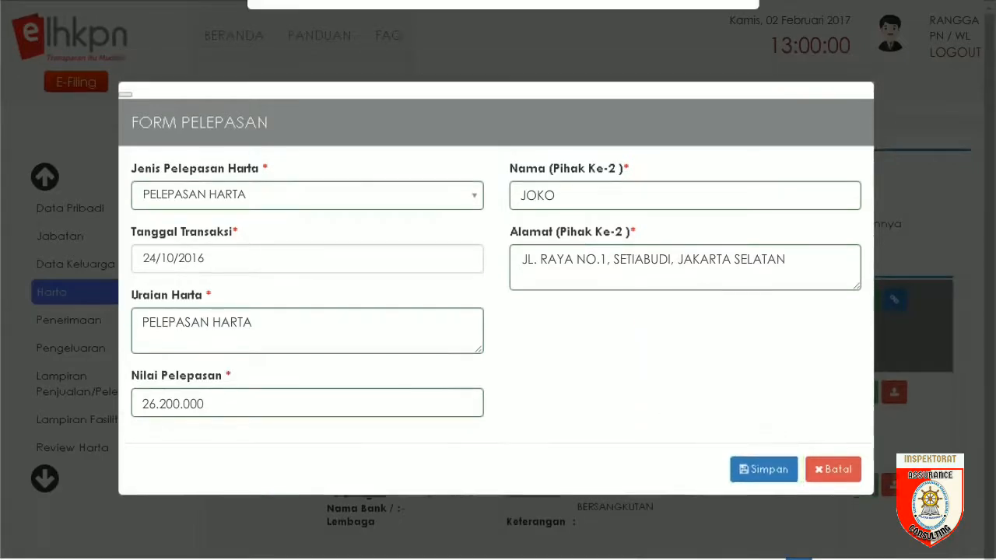
{"action": "left_click", "coordinate": [721, 339]}
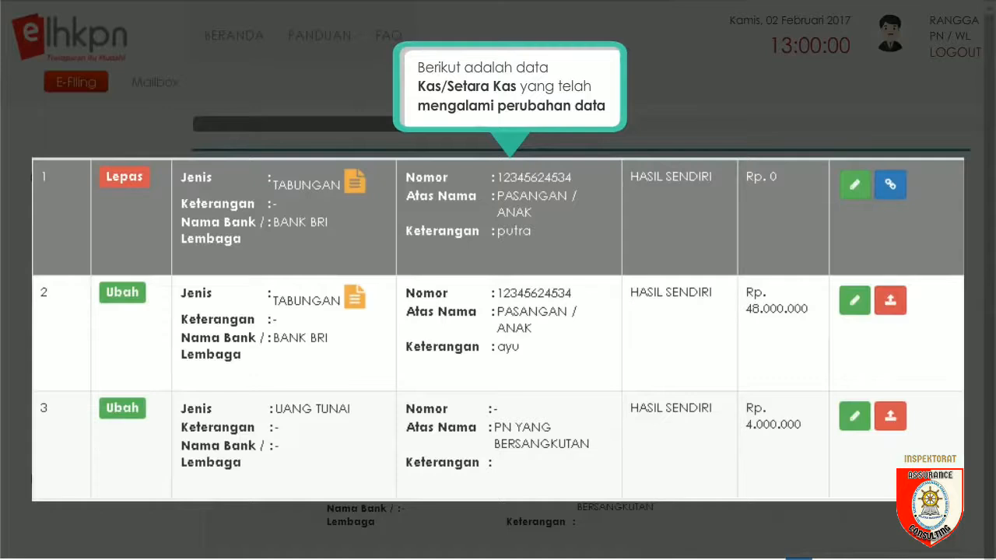
Continue to the other assets, set the UNITLINK asset's estimated value at reporting to 25.000.000, and save the record
{"action": "scroll", "coordinate": [580, 412], "scroll_direction": "down", "scroll_amount": 2}
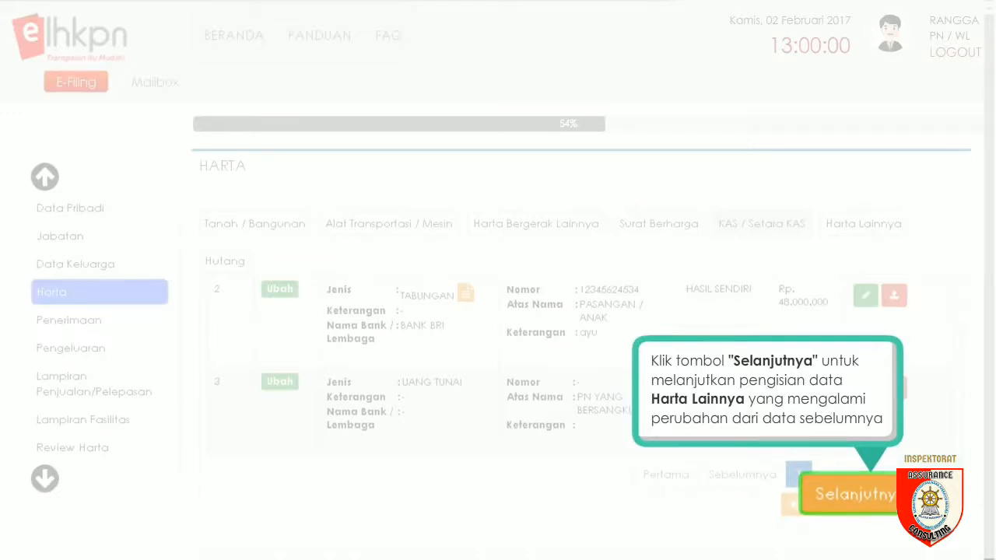
{"action": "left_click", "coordinate": [854, 495]}
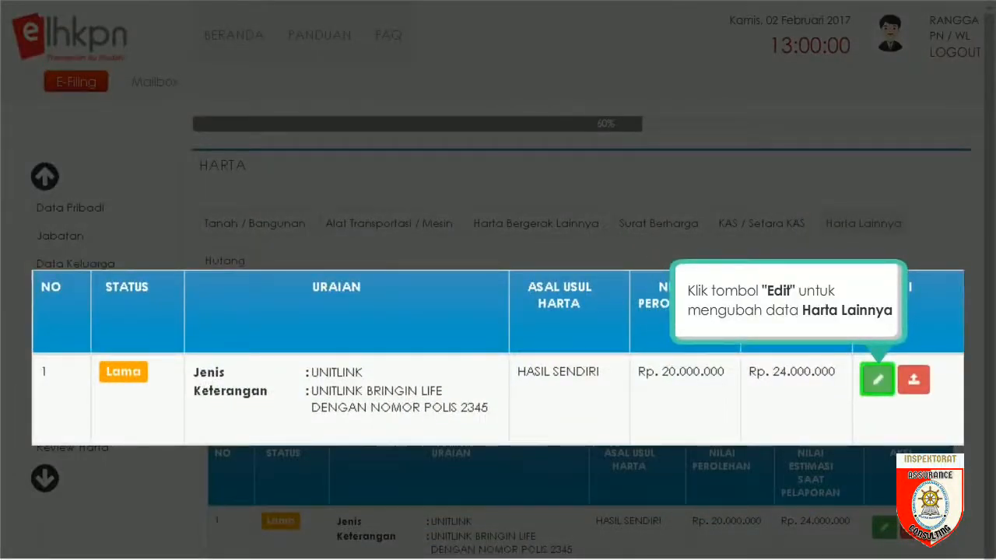
{"action": "left_click", "coordinate": [880, 380]}
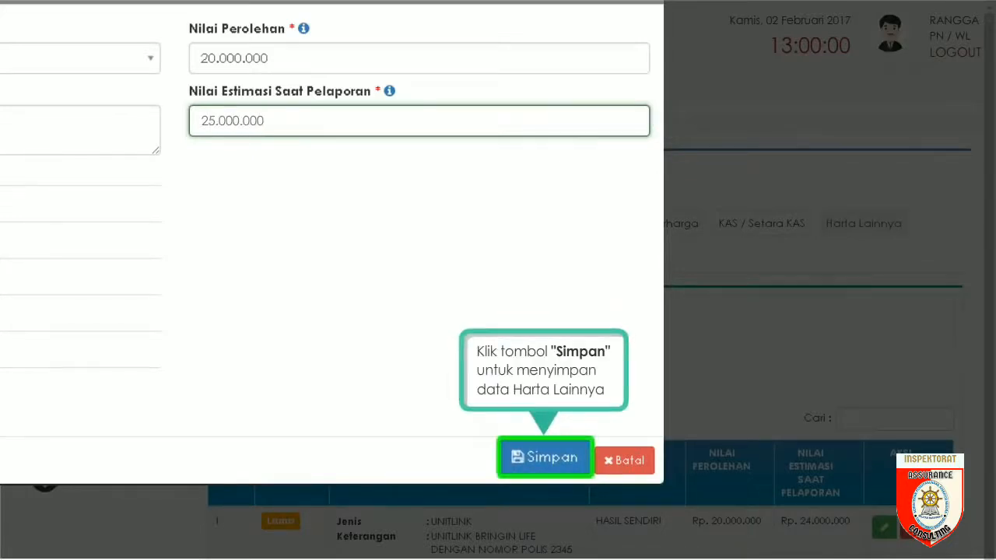
{"action": "left_click", "coordinate": [544, 465]}
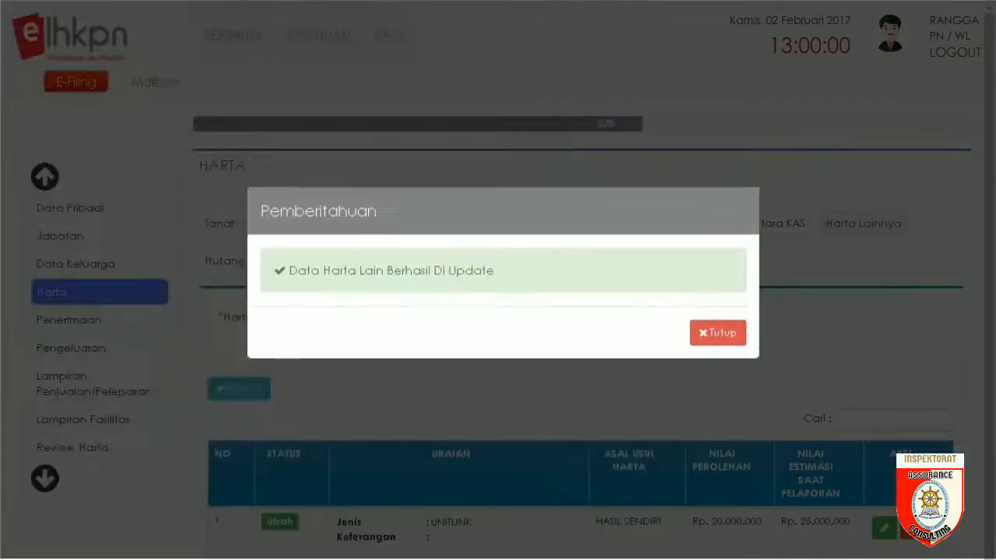
{"action": "left_click", "coordinate": [718, 338]}
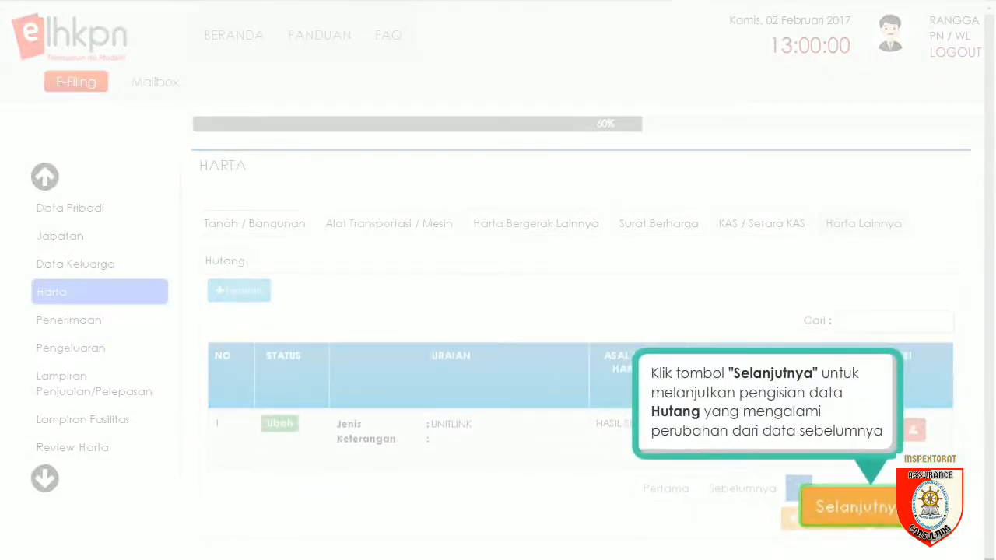
Continue to the debts and delete the MANDIRI FINANCE consumer debt
{"action": "left_click", "coordinate": [867, 521]}
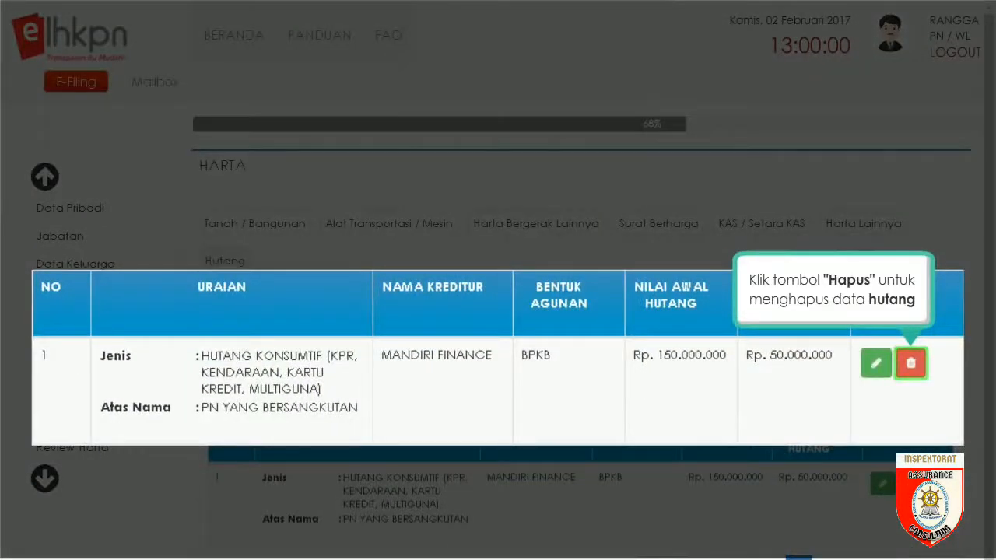
{"action": "left_click", "coordinate": [911, 364]}
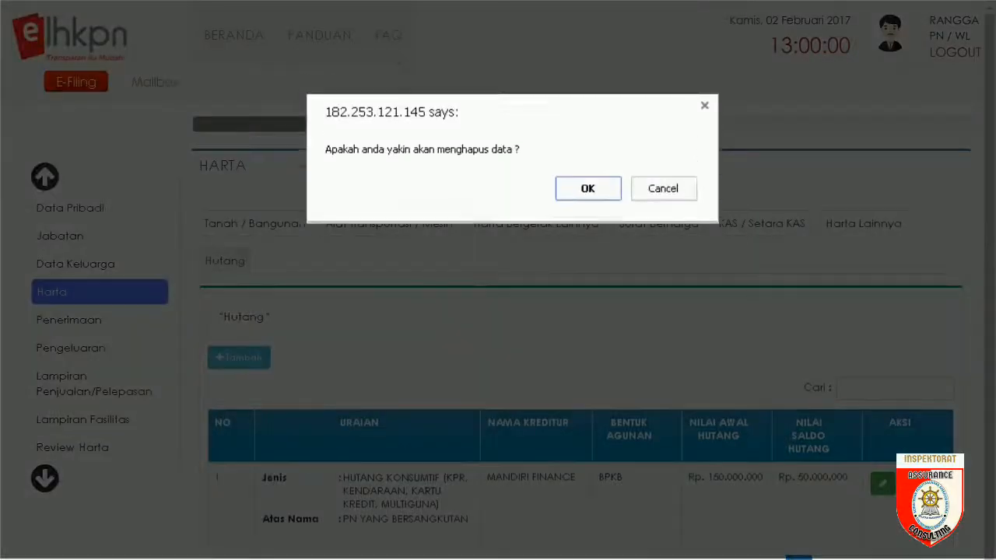
{"action": "left_click", "coordinate": [585, 191]}
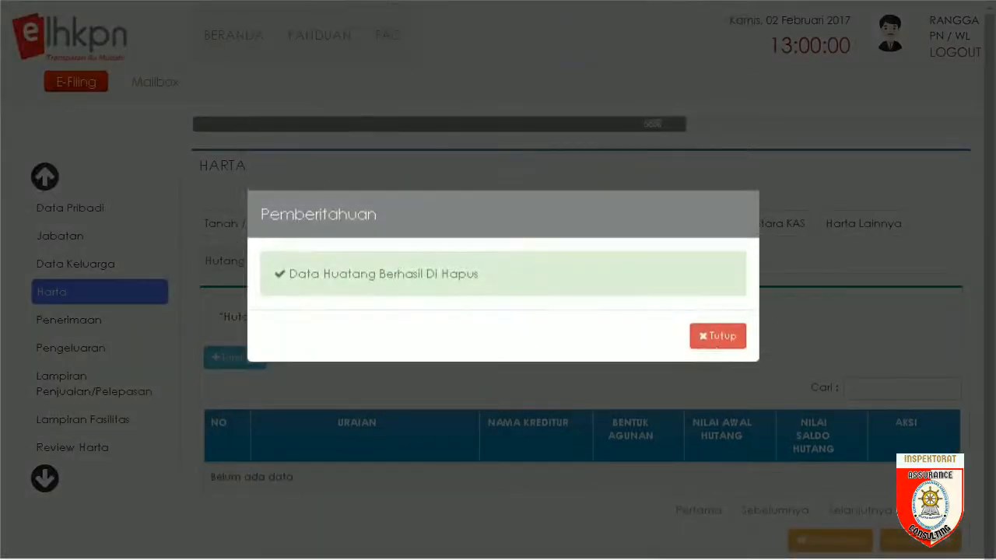
{"action": "left_click", "coordinate": [717, 337]}
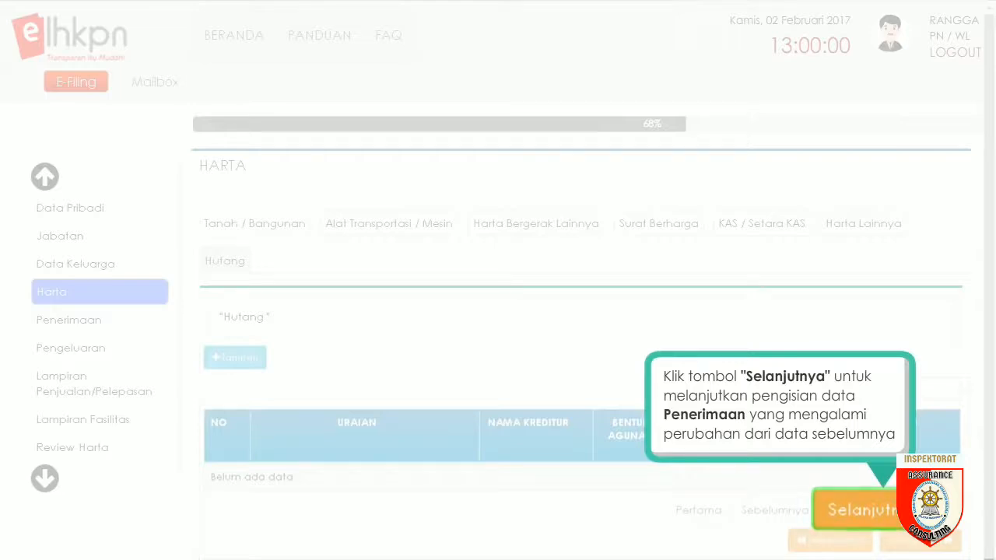
Continue to the receipts, set the official's Gaji dan Tunjangan to 170.000.000 and Honorarium to 30.000.000, and save the employment receipts
{"action": "left_click", "coordinate": [878, 522]}
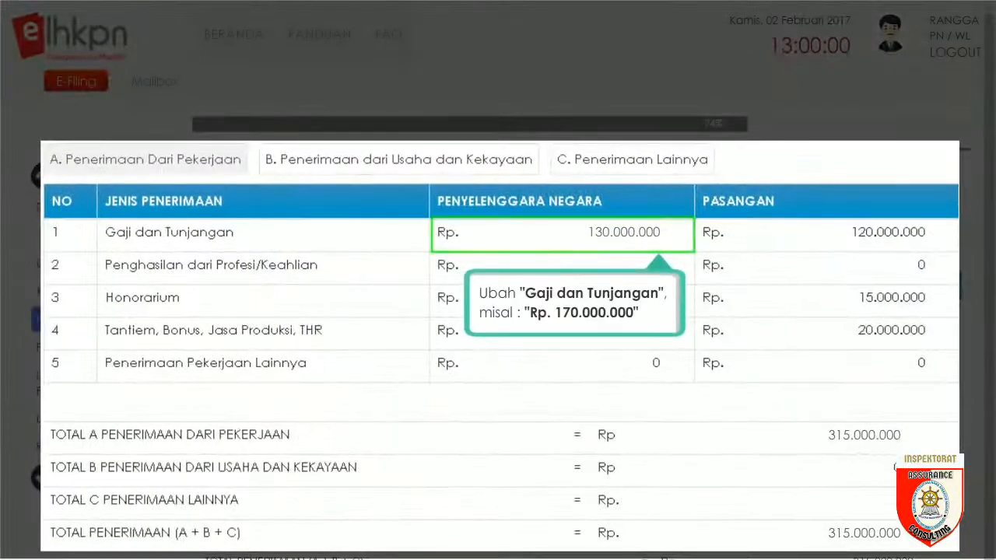
{"action": "type", "text": "170.000.000"}
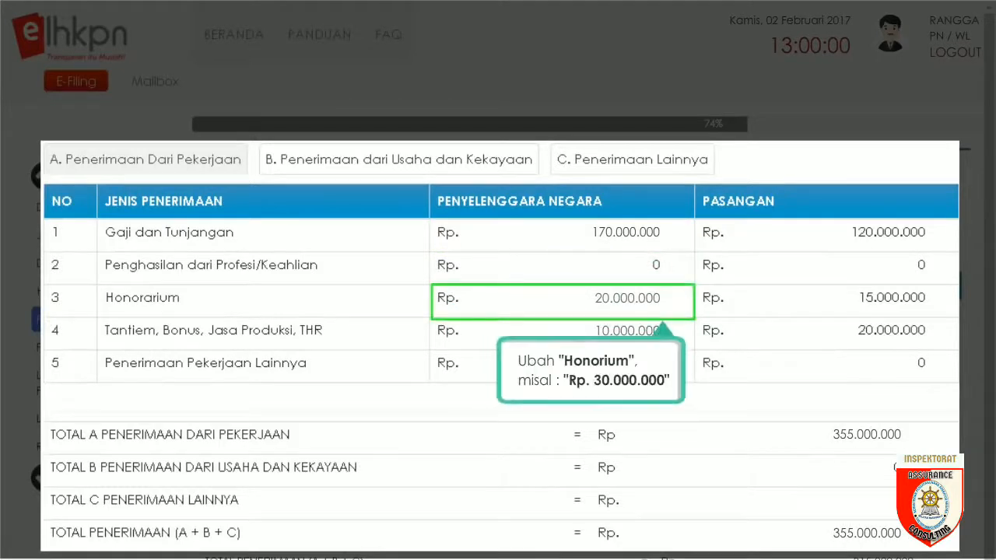
{"action": "type", "text": "30.000.000"}
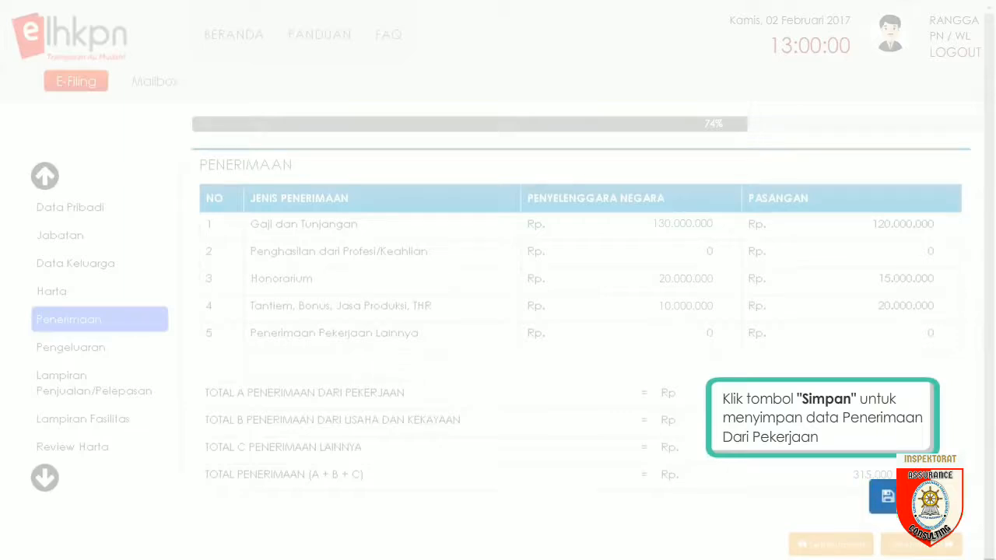
{"action": "left_click", "coordinate": [911, 498]}
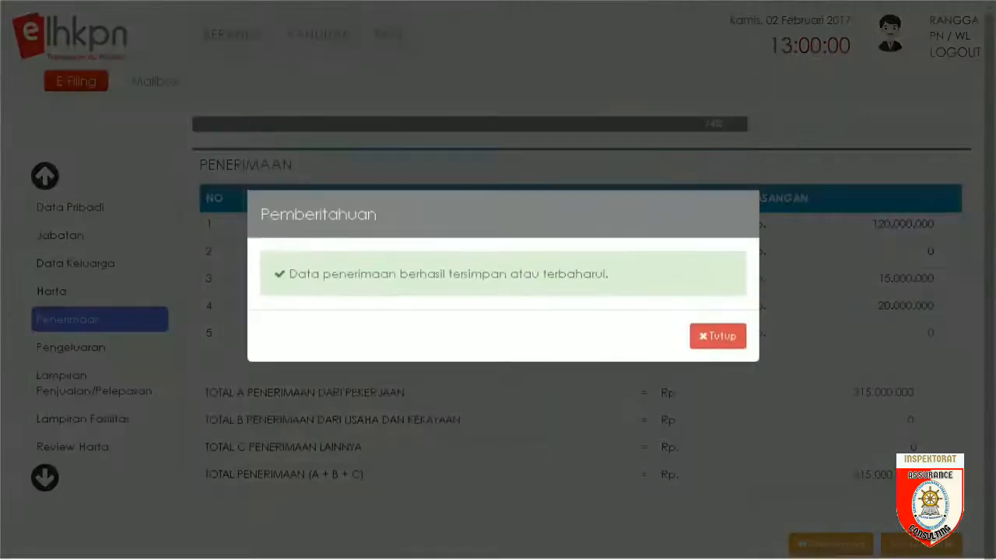
{"action": "left_click", "coordinate": [716, 334]}
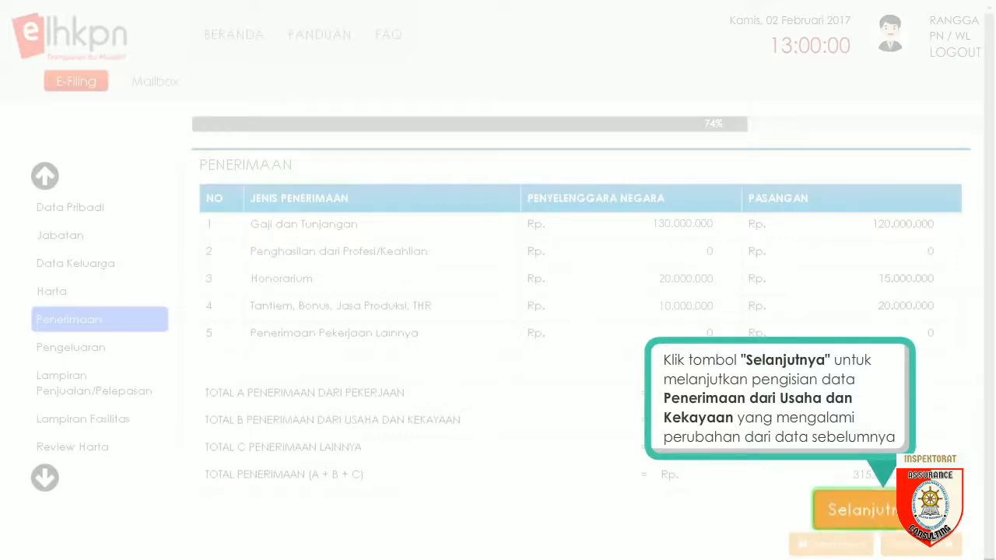
Set the receipt from Penjualan atau Pelepasan Harta to 10.000.000 and continue past the other receipts to the expenses
{"action": "left_click", "coordinate": [883, 517]}
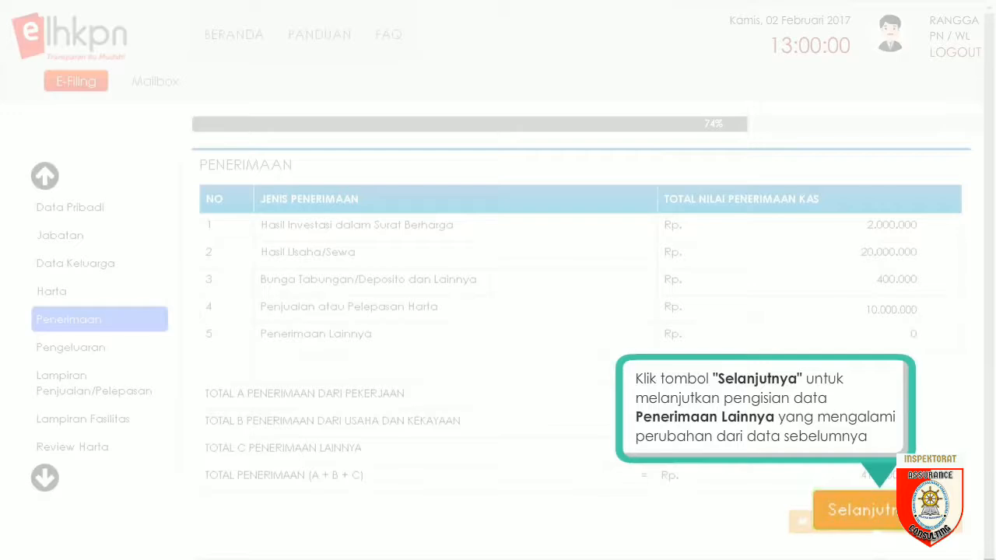
{"action": "left_click", "coordinate": [882, 520]}
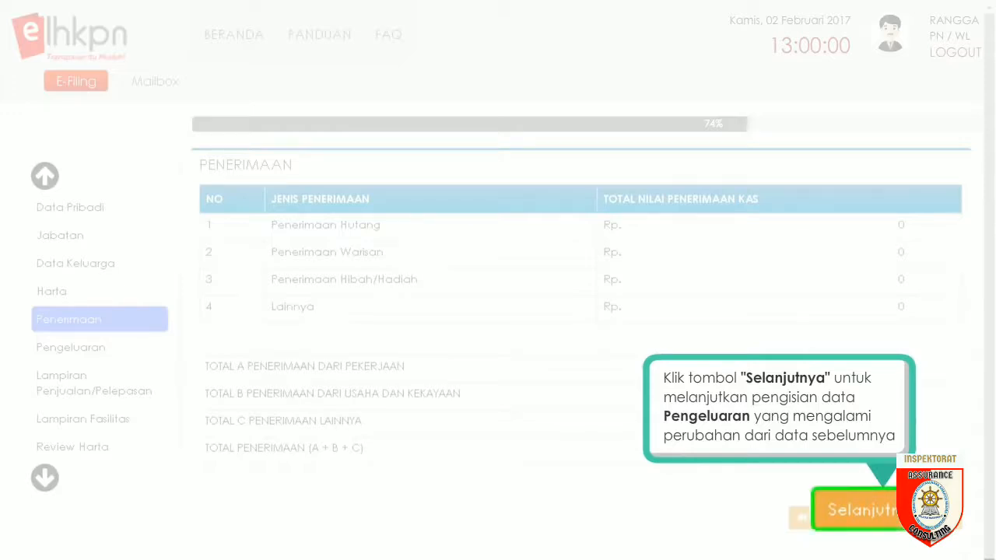
{"action": "left_click", "coordinate": [887, 519]}
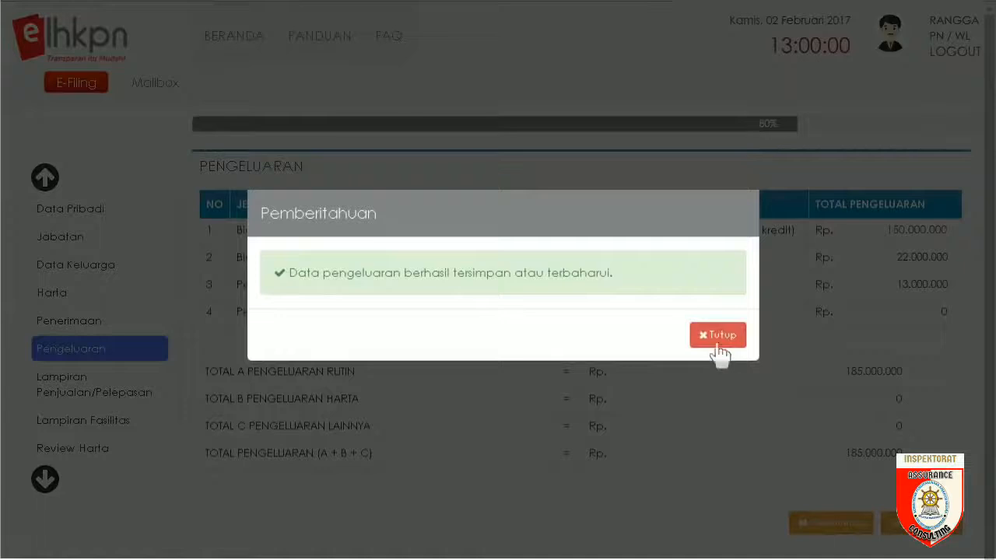
Set the expenses for Pemeliharaan/Modifikasi/Rehabilitasi Harta to 10.000.000 and Pelunasan/Angsuran Hutang to 50.000.000, and save the expense data
{"action": "left_click", "coordinate": [718, 337]}
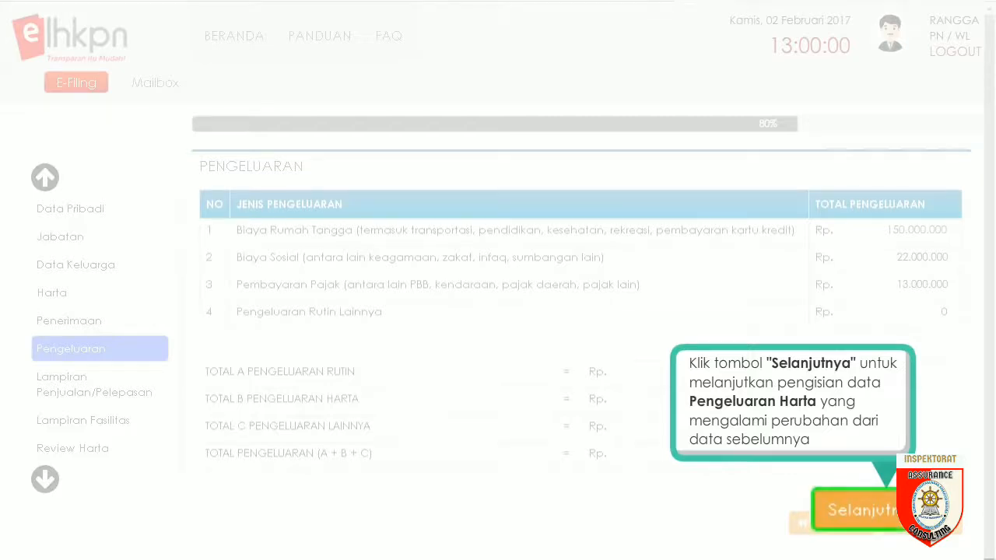
{"action": "left_click", "coordinate": [882, 518]}
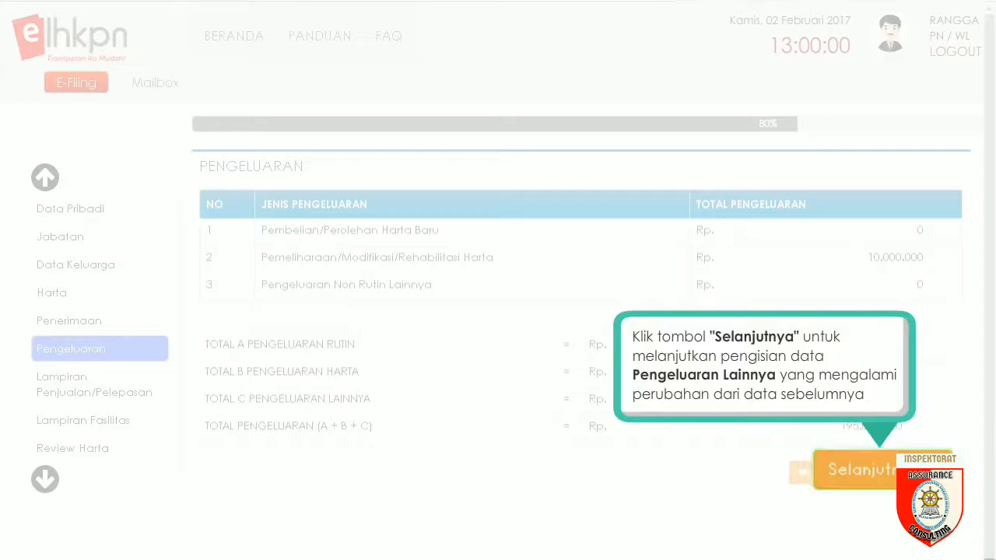
{"action": "left_click", "coordinate": [885, 476]}
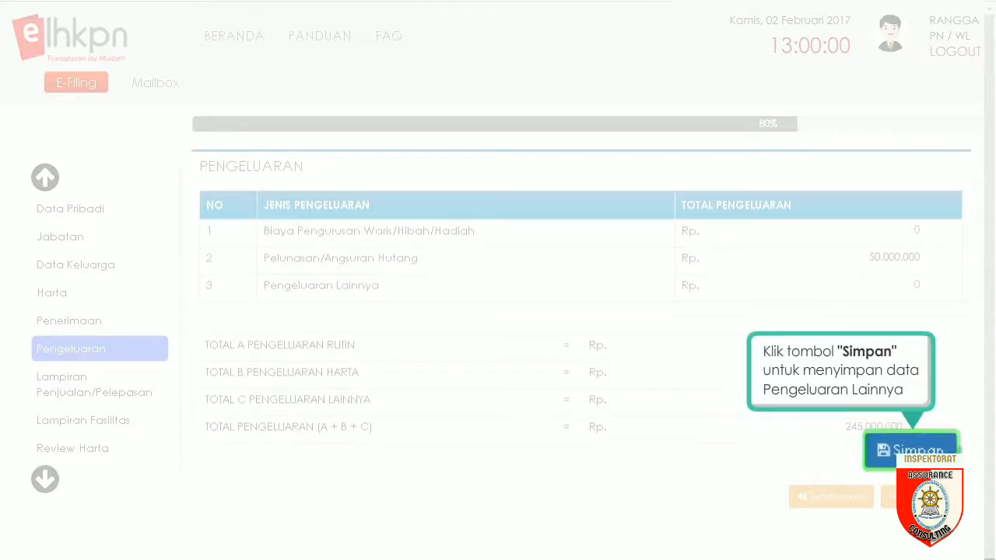
{"action": "left_click", "coordinate": [909, 455]}
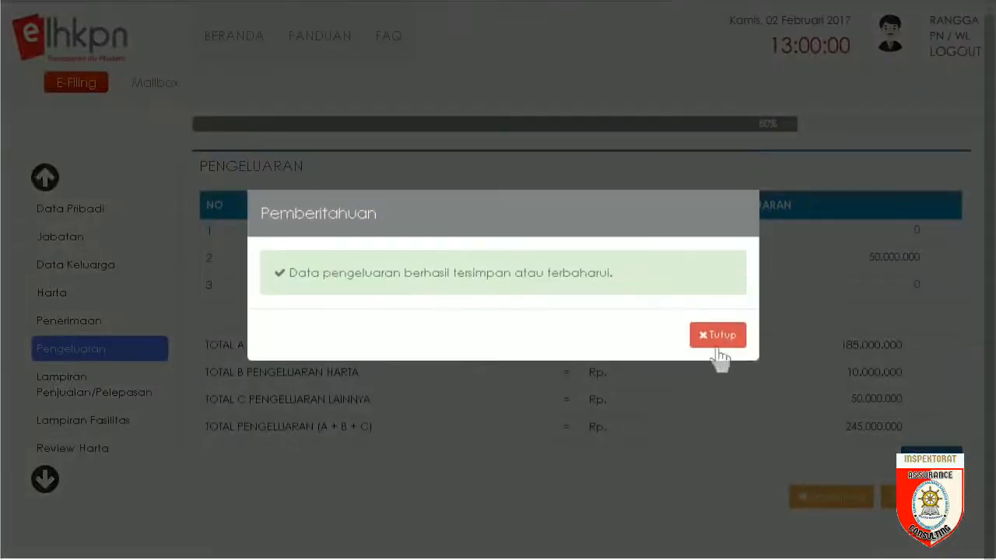
{"action": "left_click", "coordinate": [719, 336]}
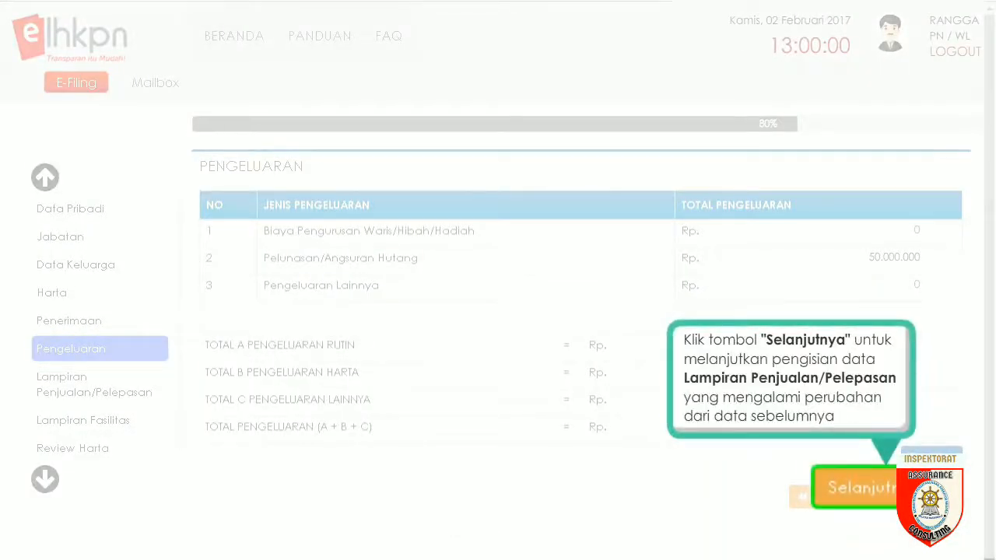
Continue through the asset sale/release and asset receipt attachments to the facilities attachment, leaving their data as is
{"action": "left_click", "coordinate": [860, 488]}
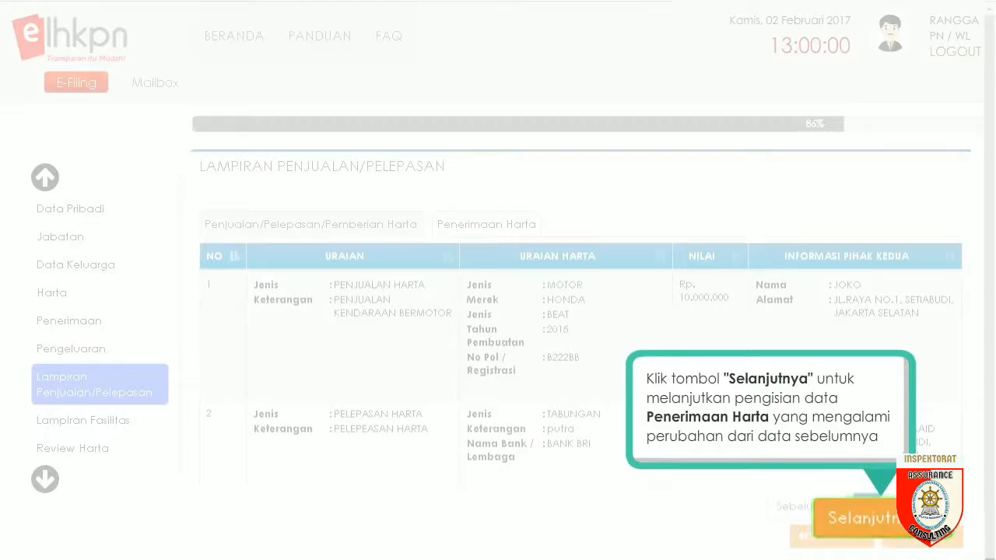
{"action": "left_click", "coordinate": [885, 522]}
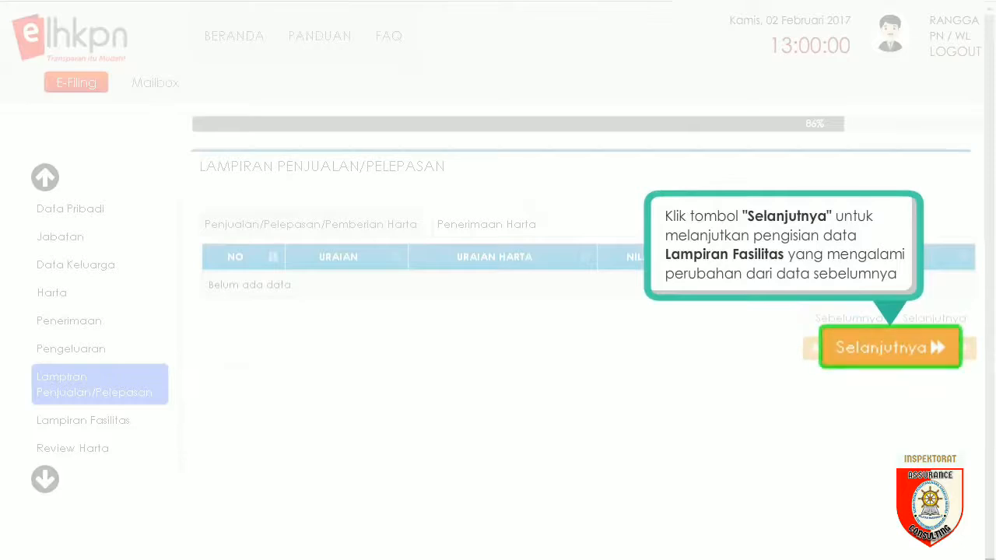
{"action": "left_click", "coordinate": [913, 350]}
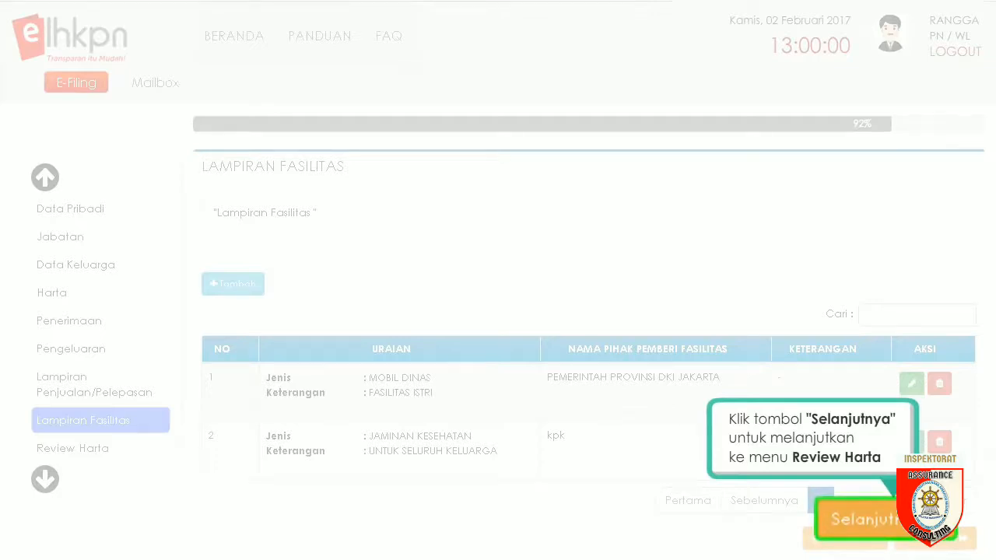
Continue from the facilities attachment to Review Harta and print the Ikhtisar Harta summary
{"action": "left_click", "coordinate": [884, 528]}
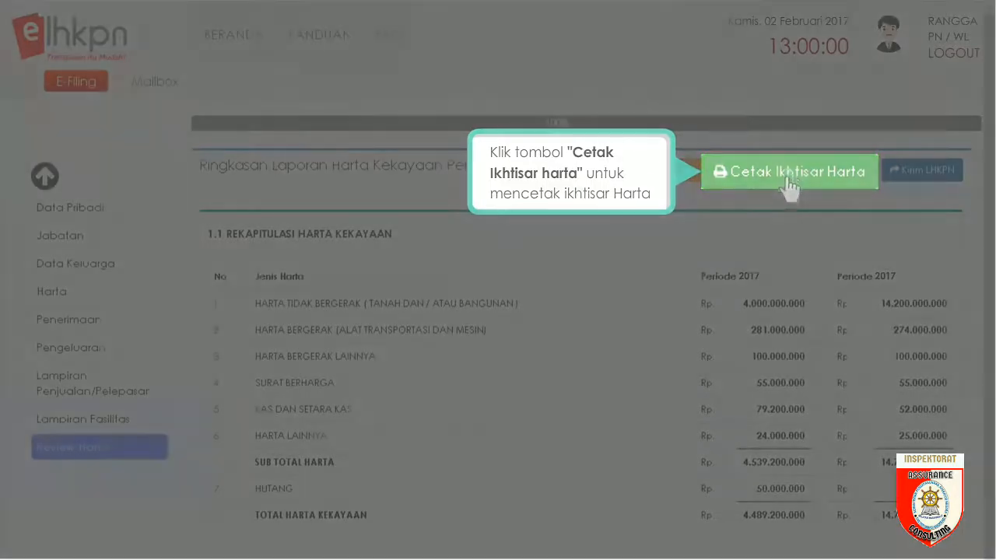
{"action": "left_click", "coordinate": [790, 178]}
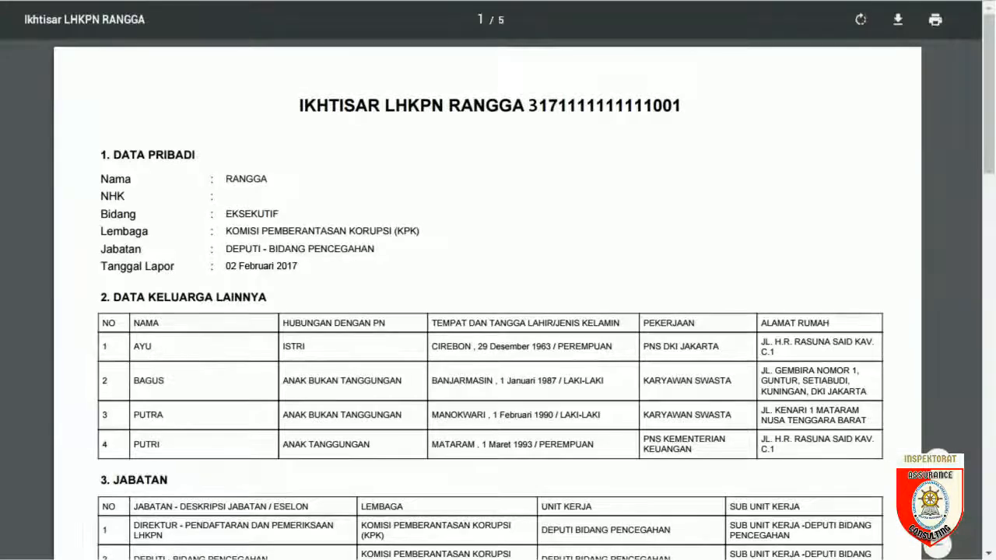
{"action": "left_click", "coordinate": [935, 23]}
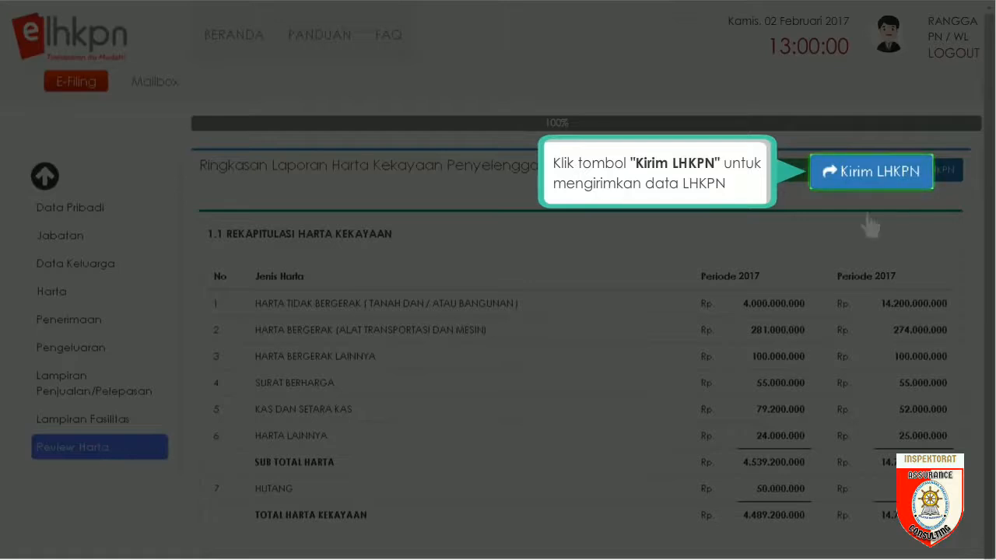
Start sending the LHKPN, mark the 2017 wealth summary as Setuju and continue to the power of attorney letter
{"action": "left_click", "coordinate": [866, 184]}
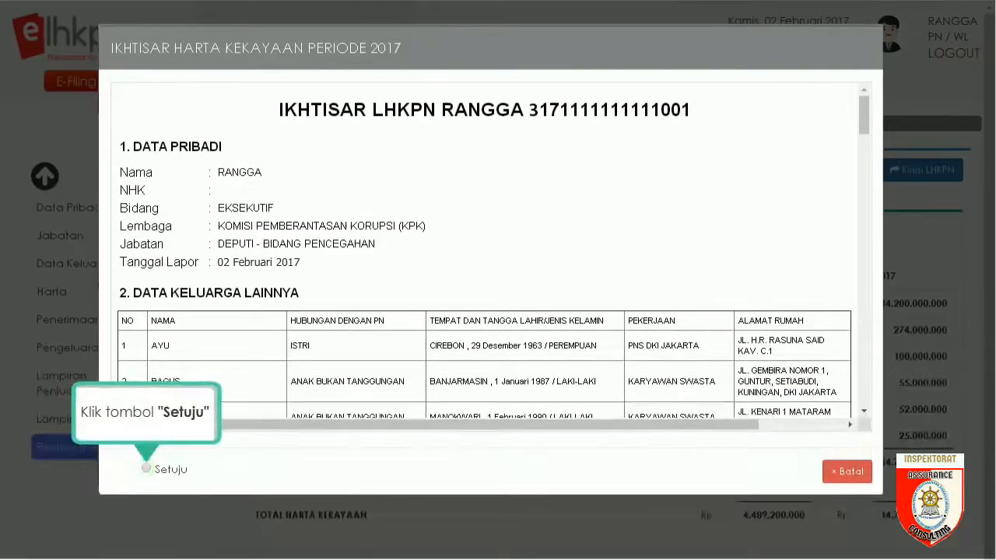
{"action": "left_click", "coordinate": [146, 469]}
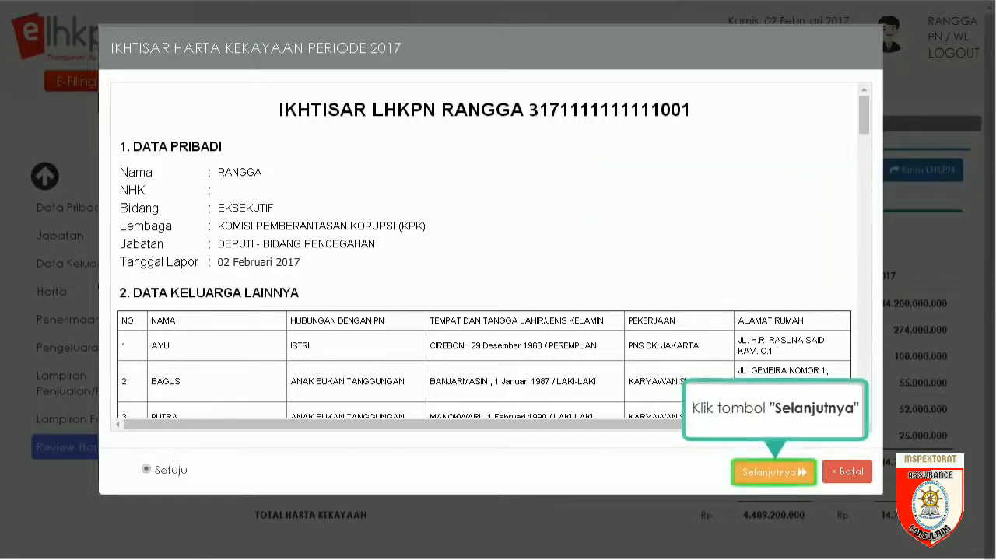
{"action": "left_click", "coordinate": [775, 473]}
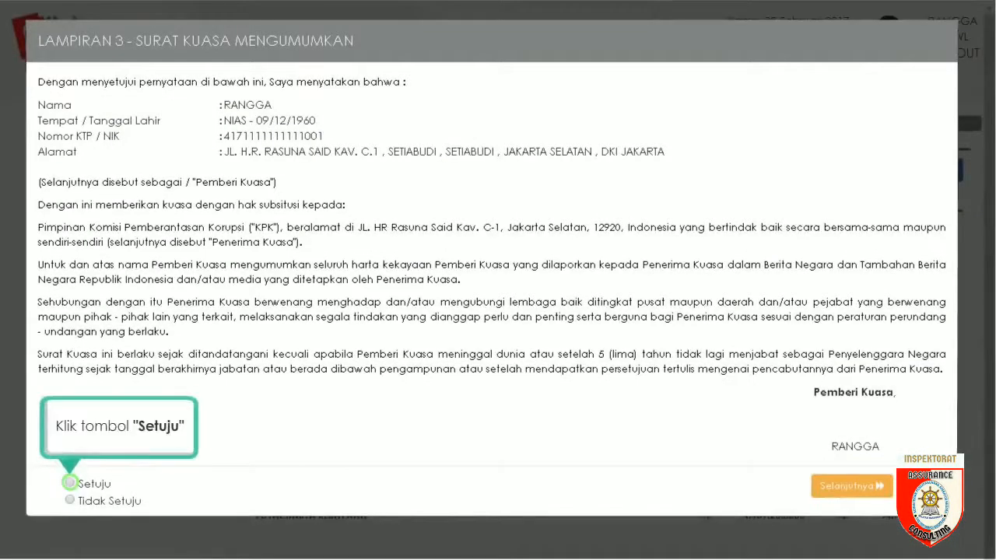
Agree to the Lampiran 3 Surat Kuasa Mengumumkan and print it in color on Letter paper
{"action": "left_click", "coordinate": [69, 486]}
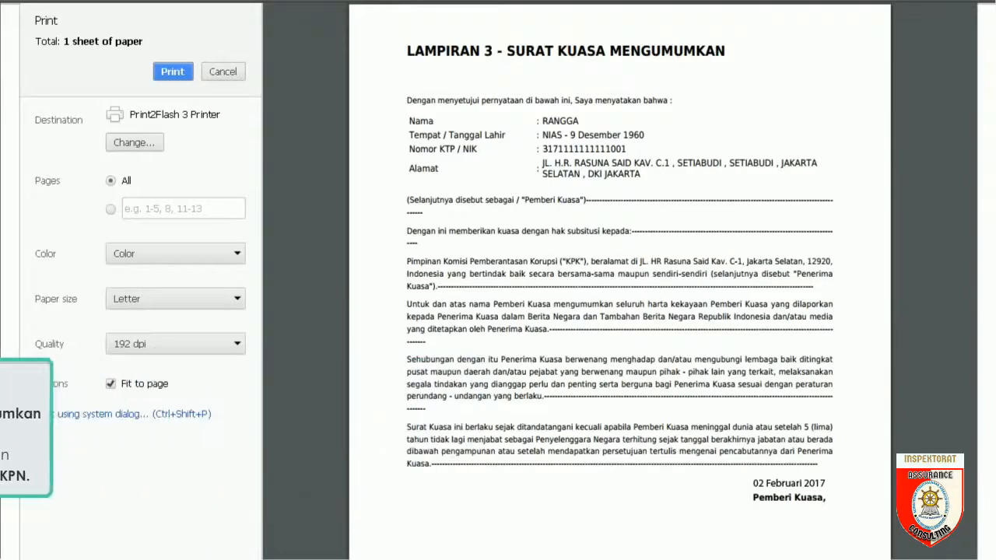
{"action": "left_click", "coordinate": [172, 72]}
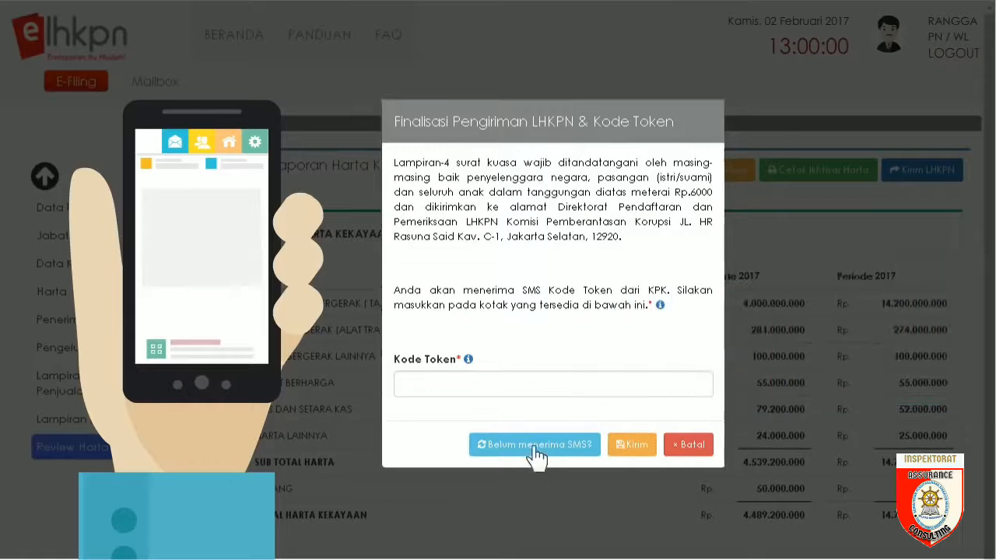
Request the SMS token again, enter it in Kode Token, submit the LHKPN and check the report in Riwayat LHKPN
{"action": "left_click", "coordinate": [535, 448]}
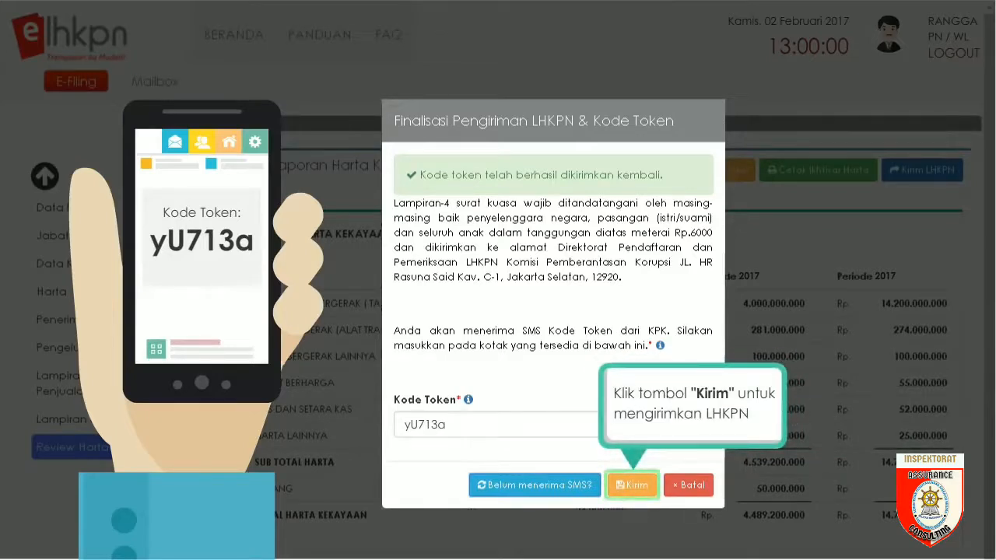
{"action": "left_click", "coordinate": [631, 487]}
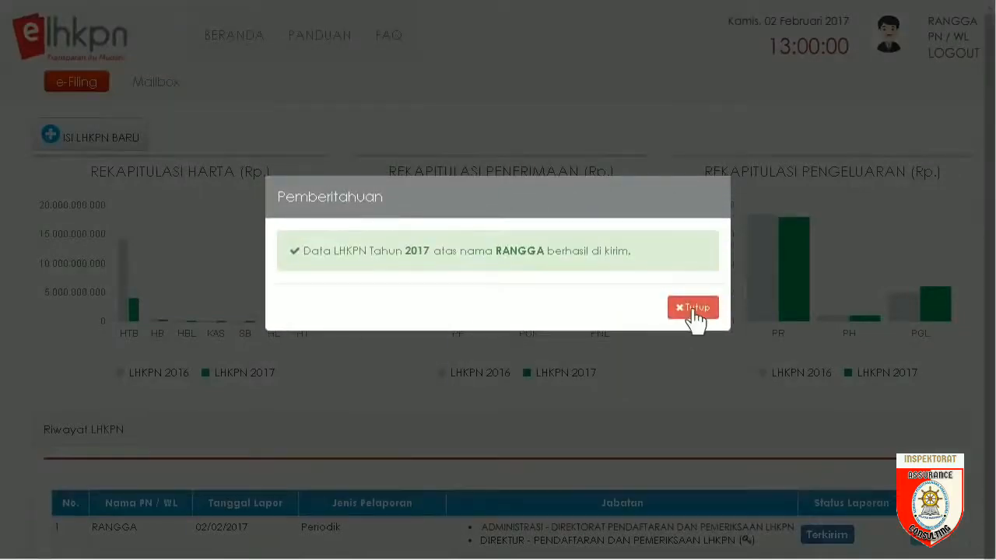
{"action": "left_click", "coordinate": [693, 308]}
{"action": "scroll", "coordinate": [498, 327], "scroll_direction": "down", "scroll_amount": 3}
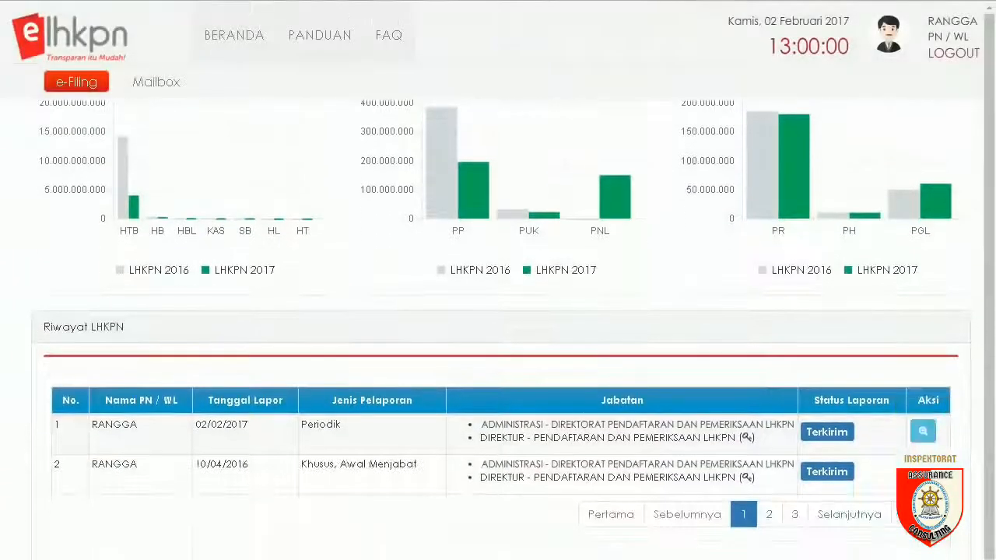